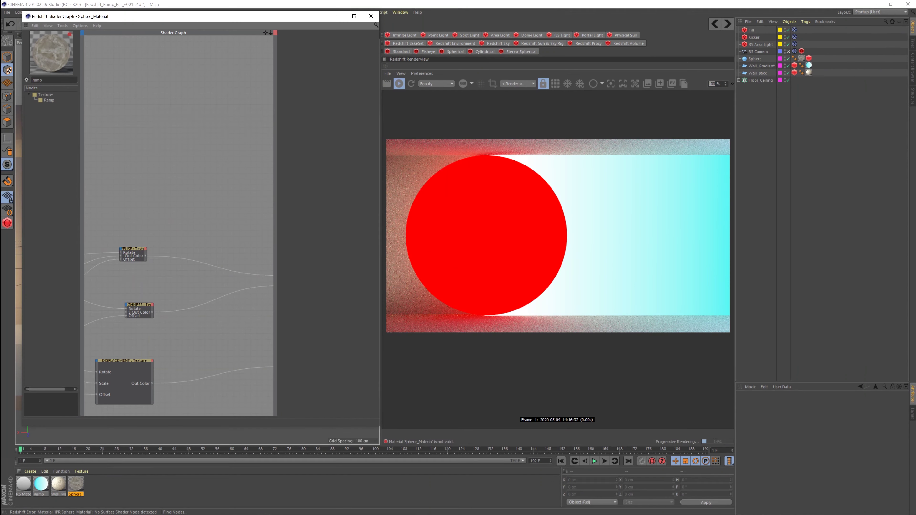
- Insert an RS Ramp after the DIFFUSE texture and wire it into the material
drag(49, 100, 177, 227)
drag(146, 255, 171, 228)
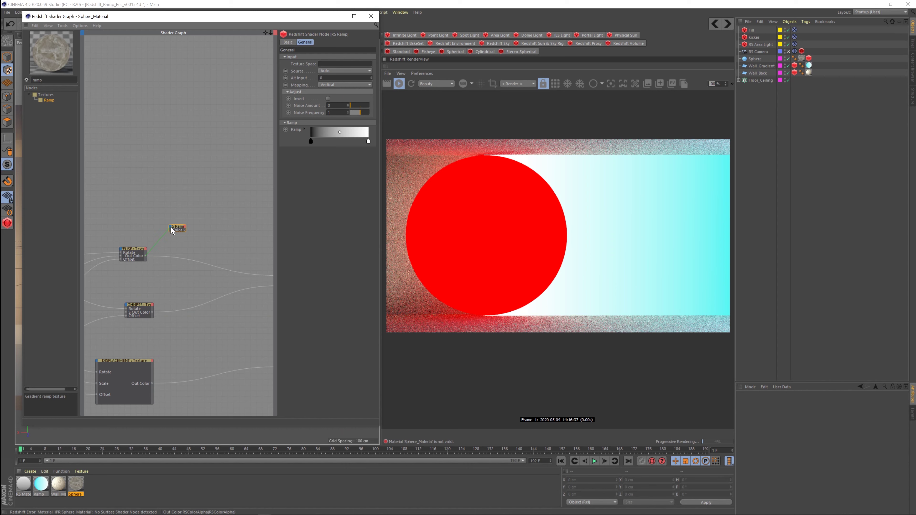
click(133, 249)
click(185, 228)
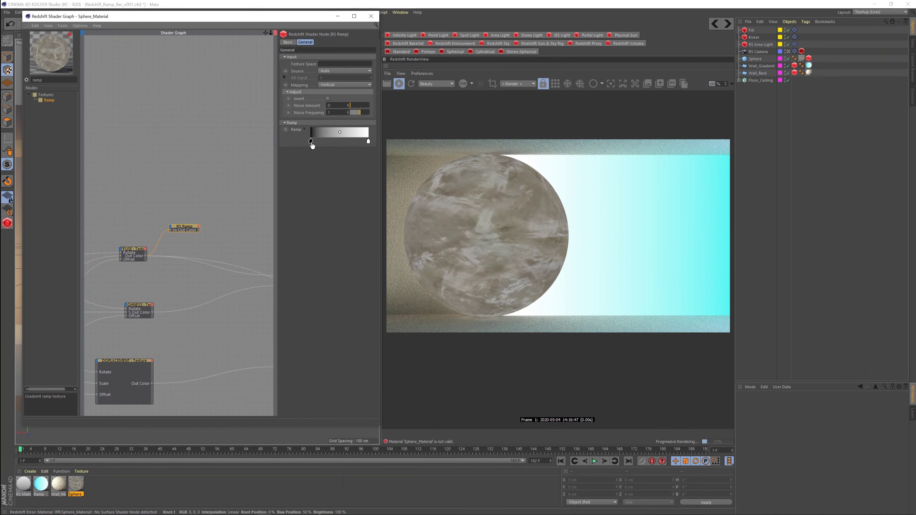
- Drag the ramp's black knot right and its white knot left for a high-contrast texture
click(133, 249)
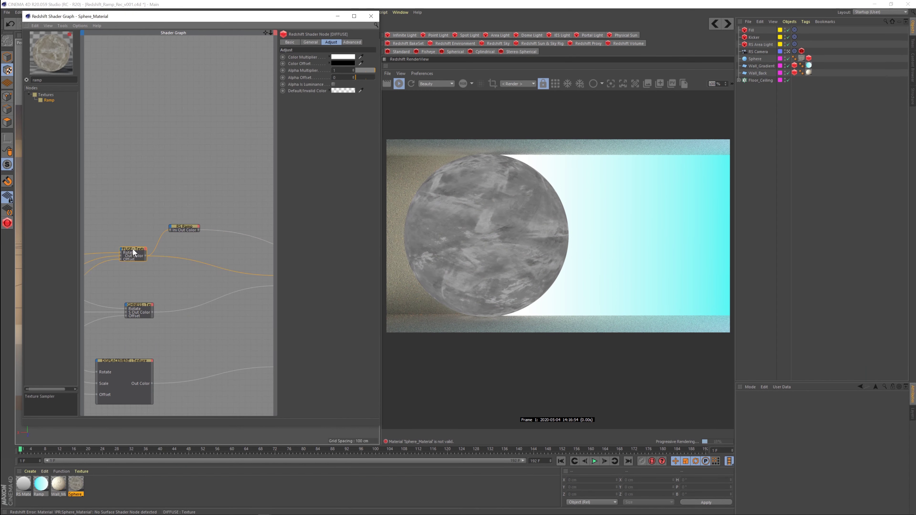
click(184, 227)
click(316, 142)
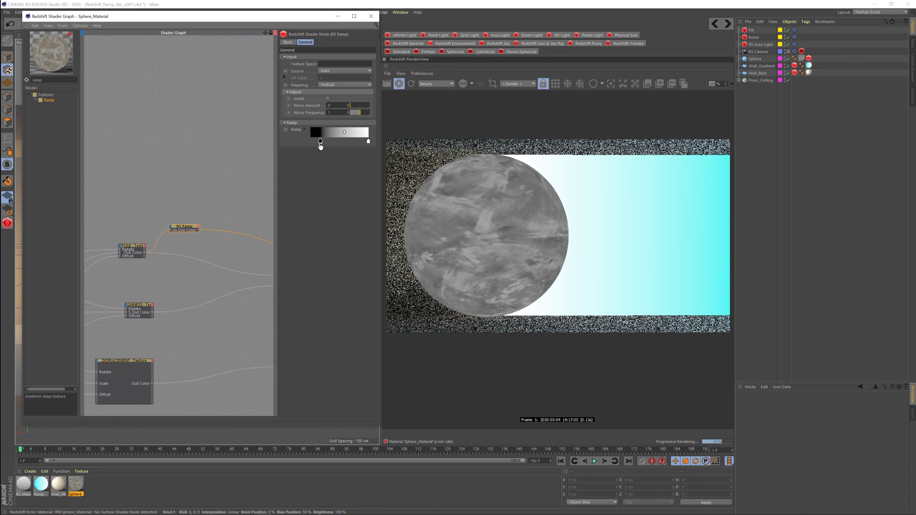
drag(316, 142, 323, 142)
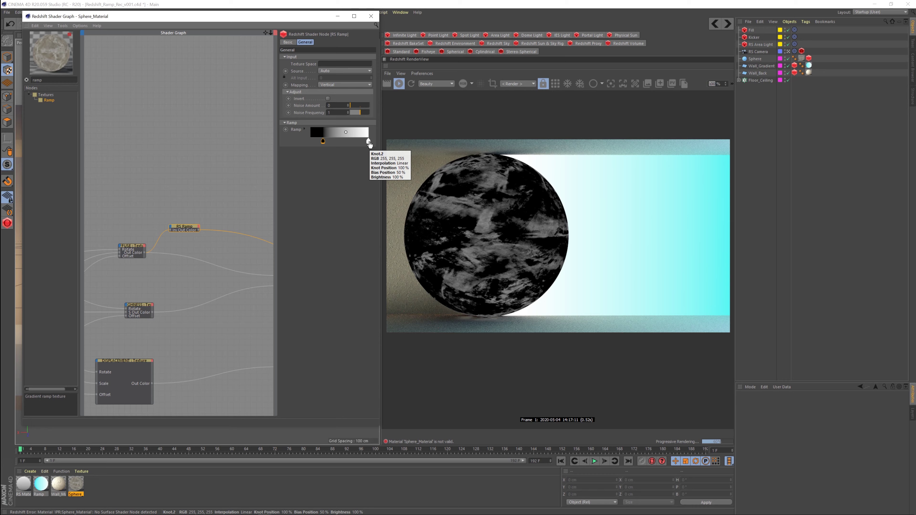
drag(369, 143, 346, 141)
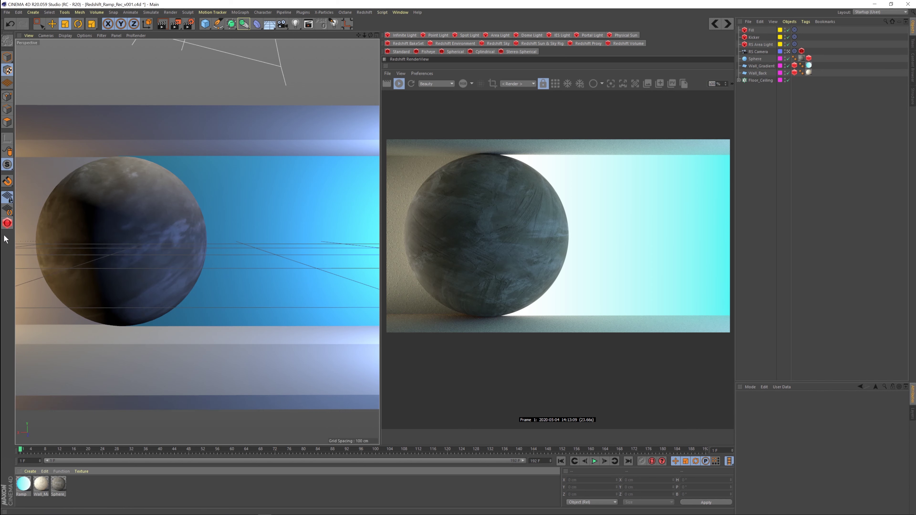
- Create a new RS Material from the Redshift Materials menu
click(7, 224)
mouse_move(23, 224)
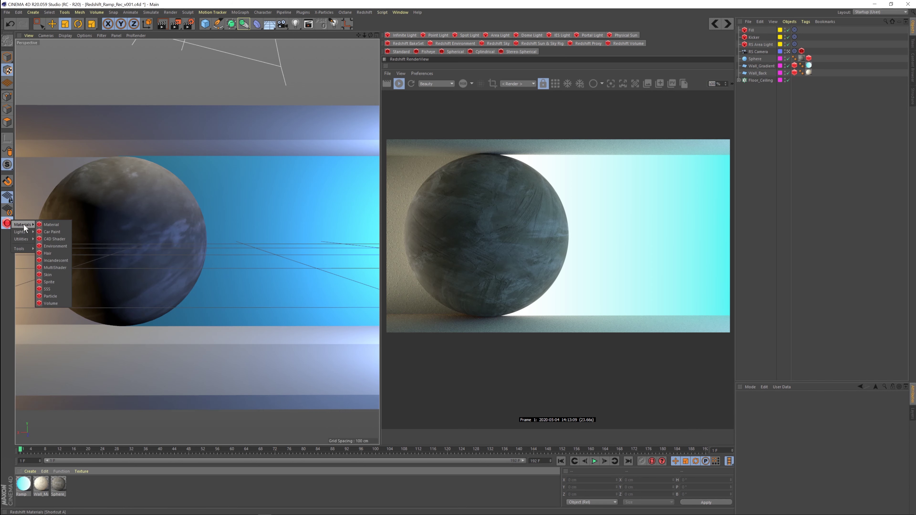
click(62, 226)
- In the new material's shader graph, add a Ramp node found by searching 'ramp'
double_click(27, 492)
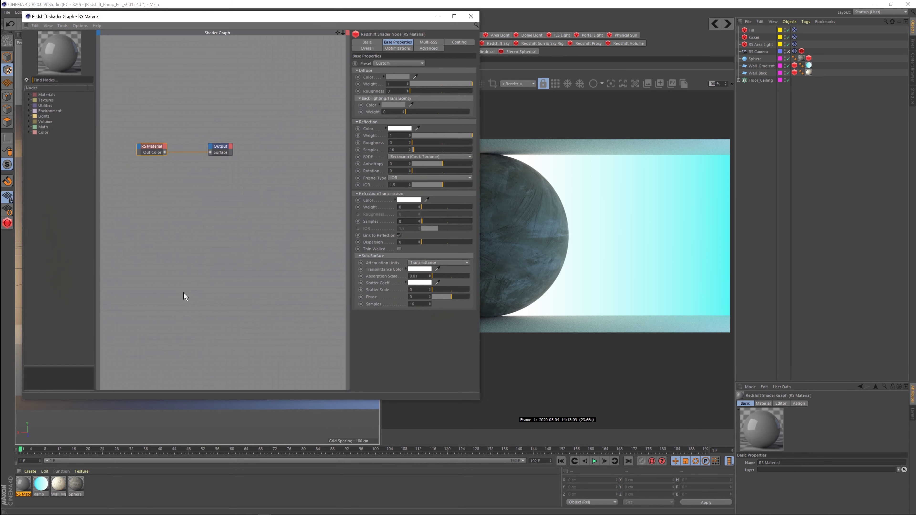
click(54, 80)
text(ramp)
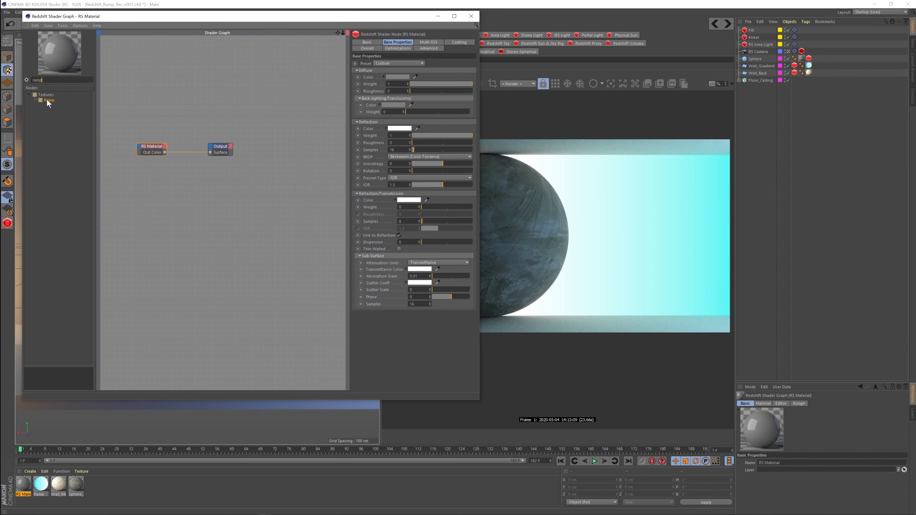
drag(49, 101, 148, 209)
drag(205, 20, 361, 89)
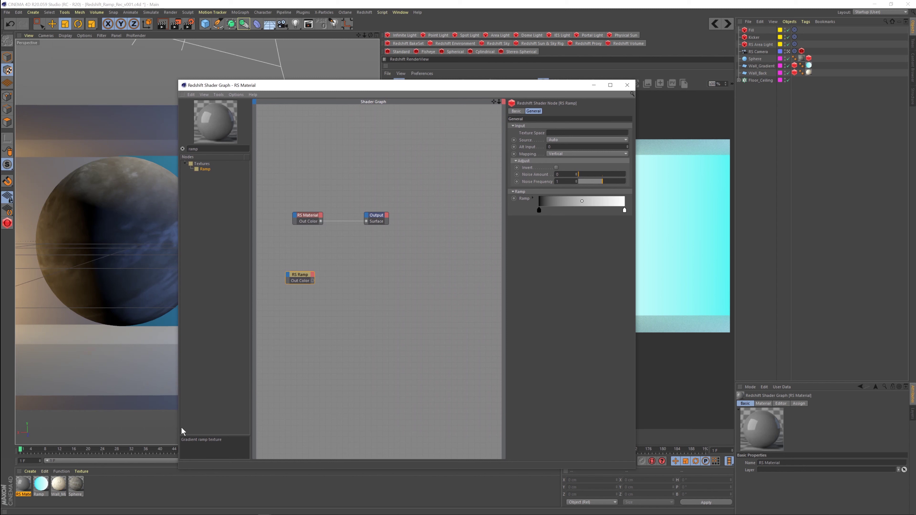
- Review the ramp's knot options, keep its mapping on Vertical, and reposition the node
right_click(537, 216)
click(625, 222)
click(570, 154)
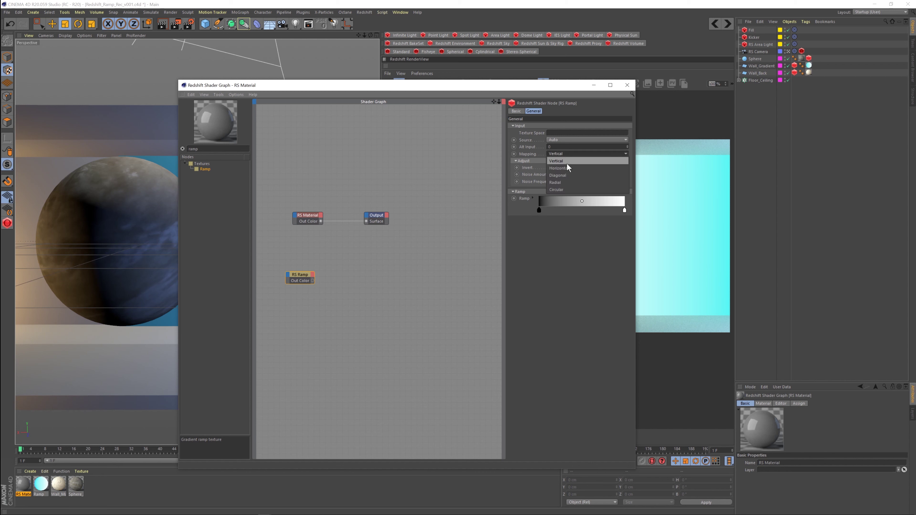
click(563, 161)
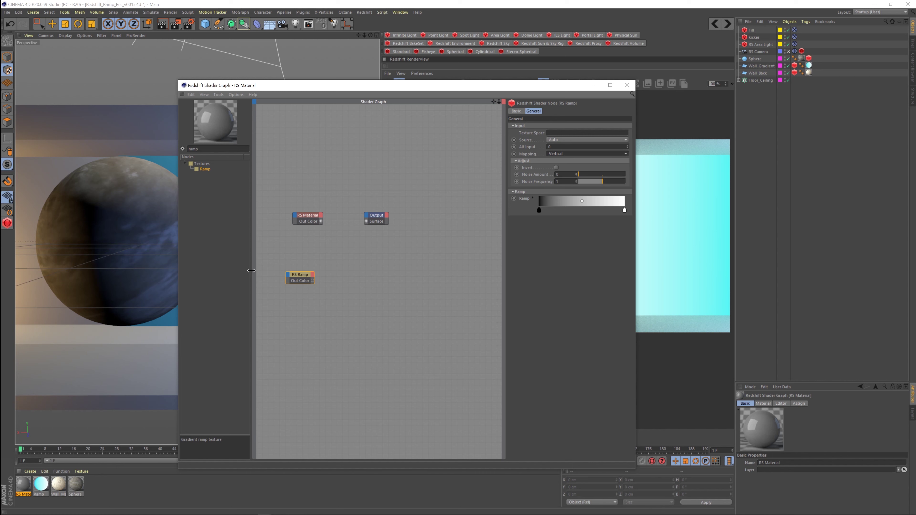
drag(297, 277, 293, 281)
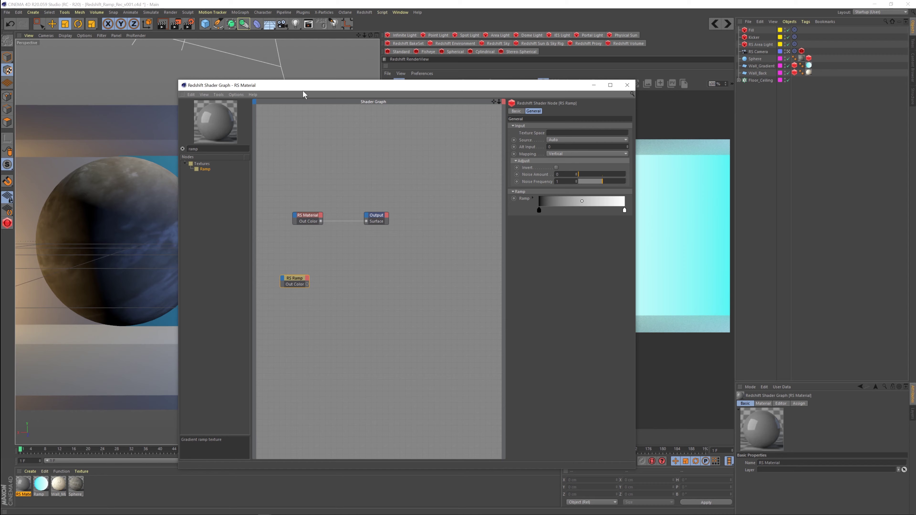
- Connect the ramp to Output Surface, apply RS Material to the sphere, and close the graph
drag(305, 87, 412, 89)
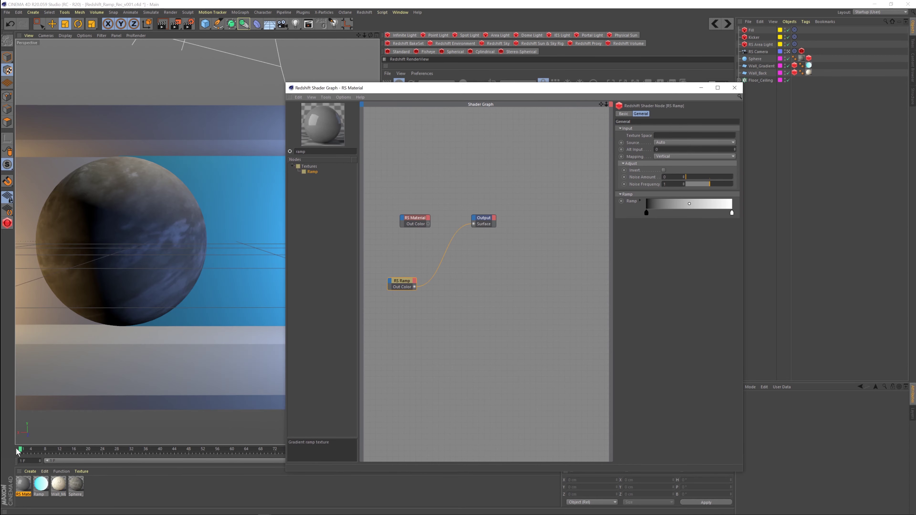
drag(23, 485, 125, 234)
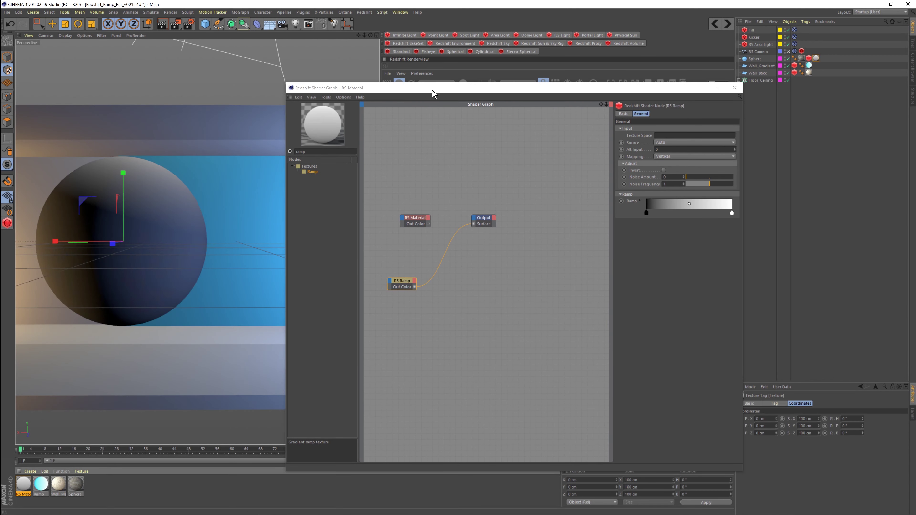
drag(432, 91, 173, 314)
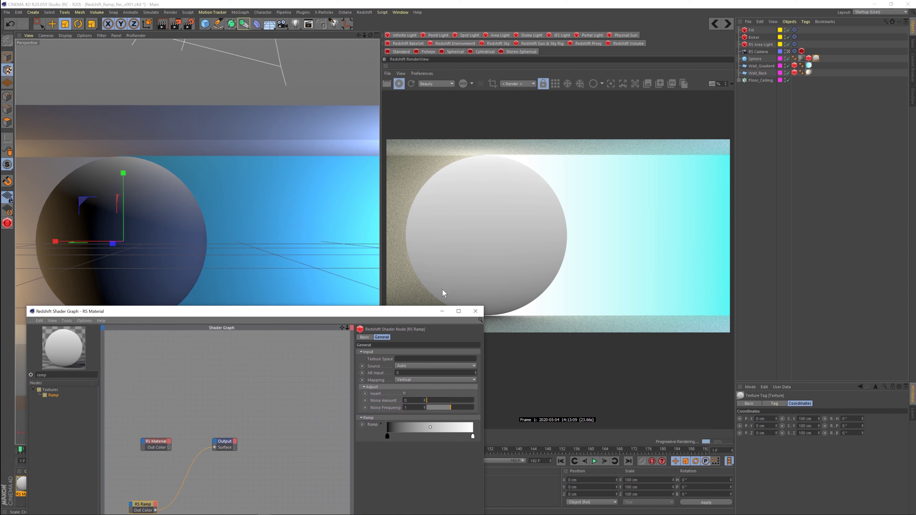
drag(409, 314, 403, 341)
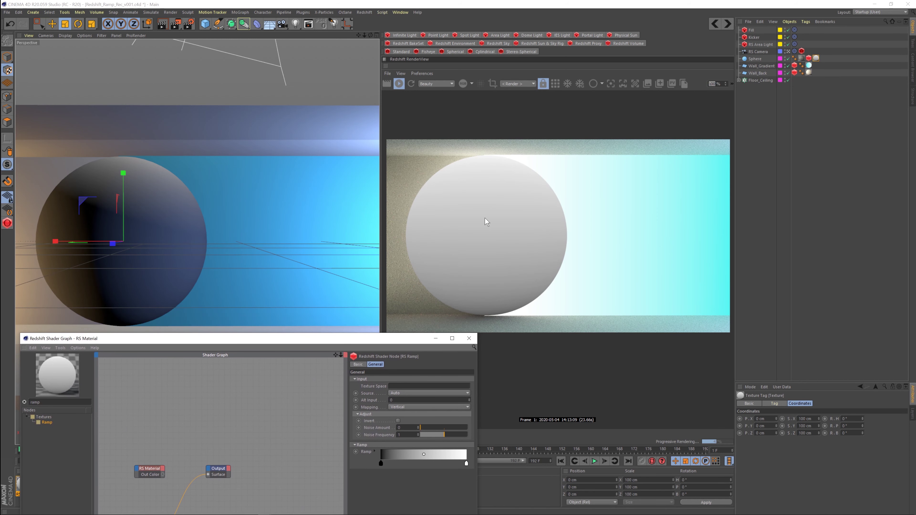
drag(347, 342, 371, 194)
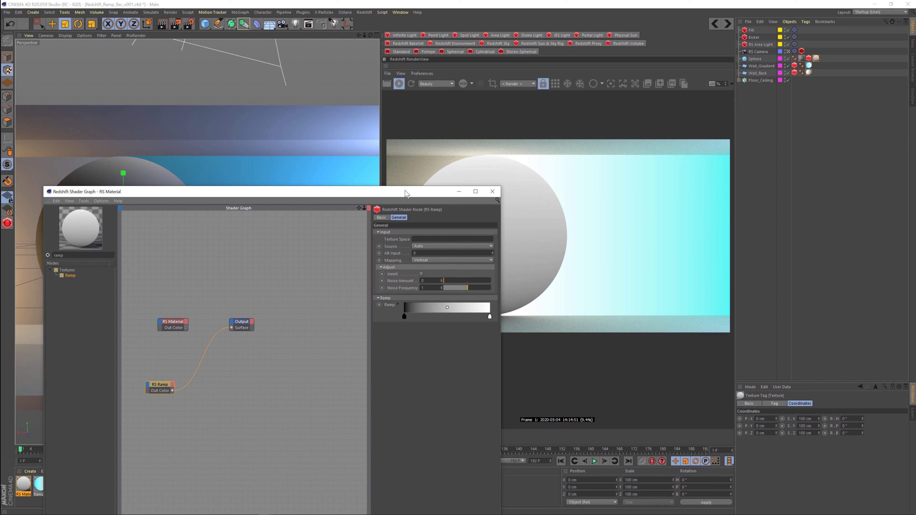
click(492, 192)
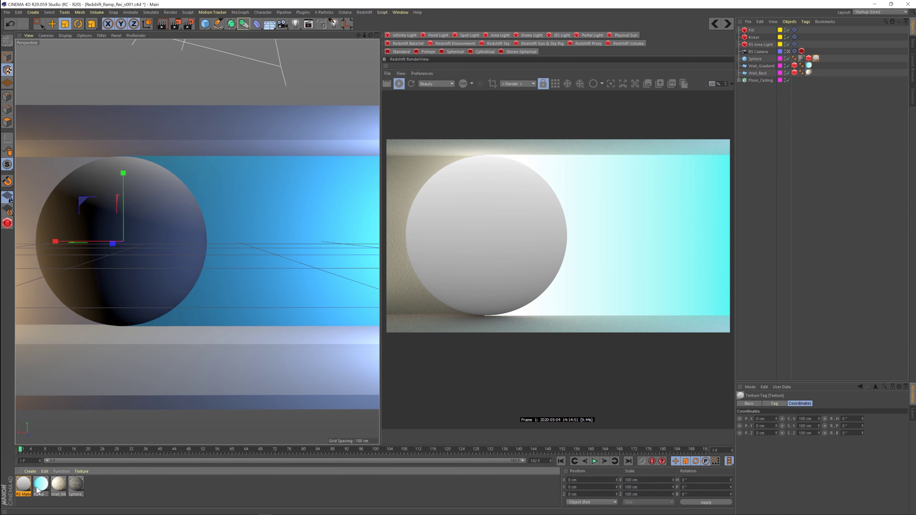
- Undo the ramp material assignment and reopen Sphere_Material's graph to inspect the DIFFUSE node
key(ctrl+z)
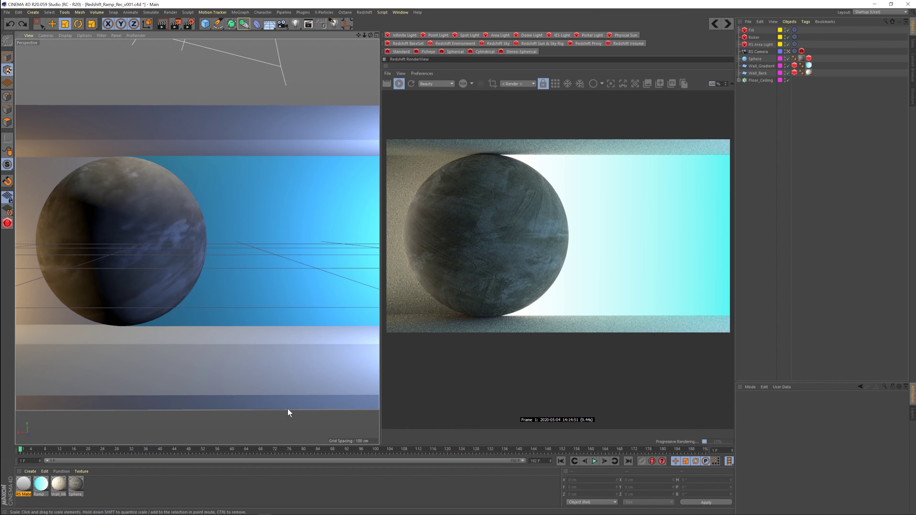
double_click(76, 485)
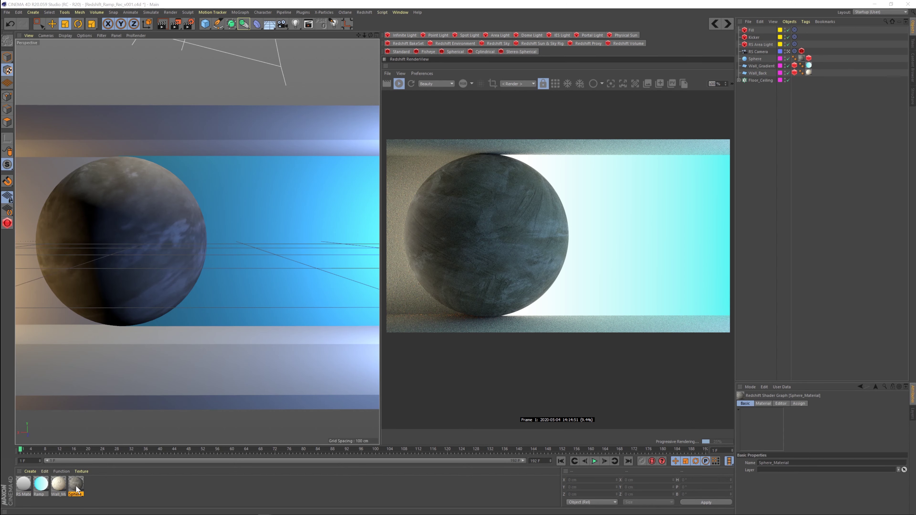
middle_drag(229, 278, 301, 271)
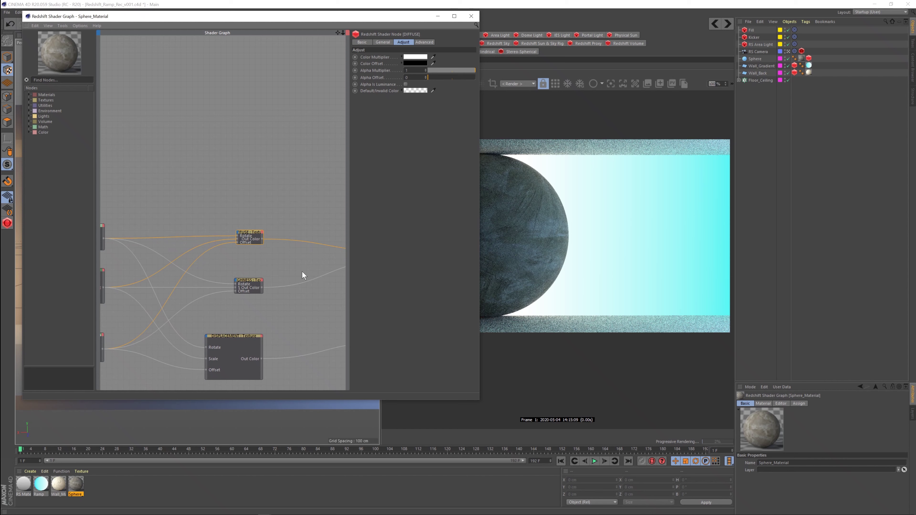
middle_drag(241, 259, 253, 301)
click(258, 278)
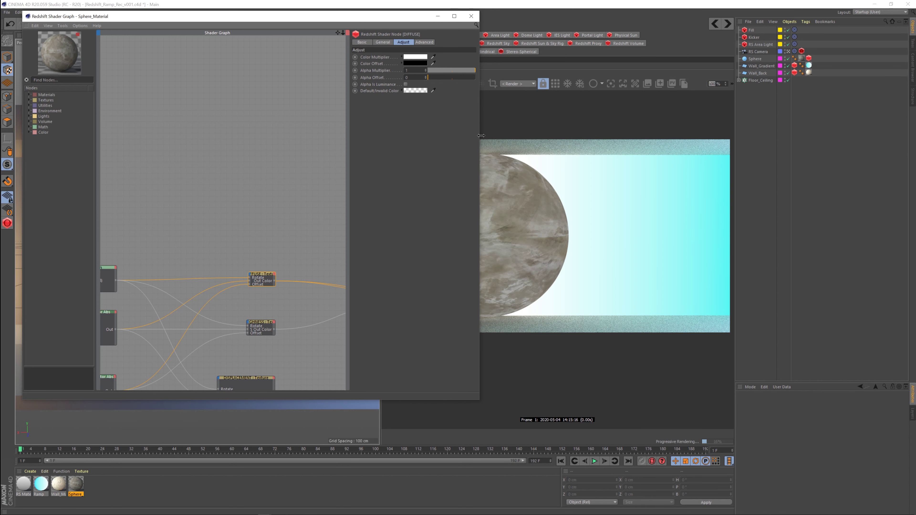
drag(480, 135, 346, 137)
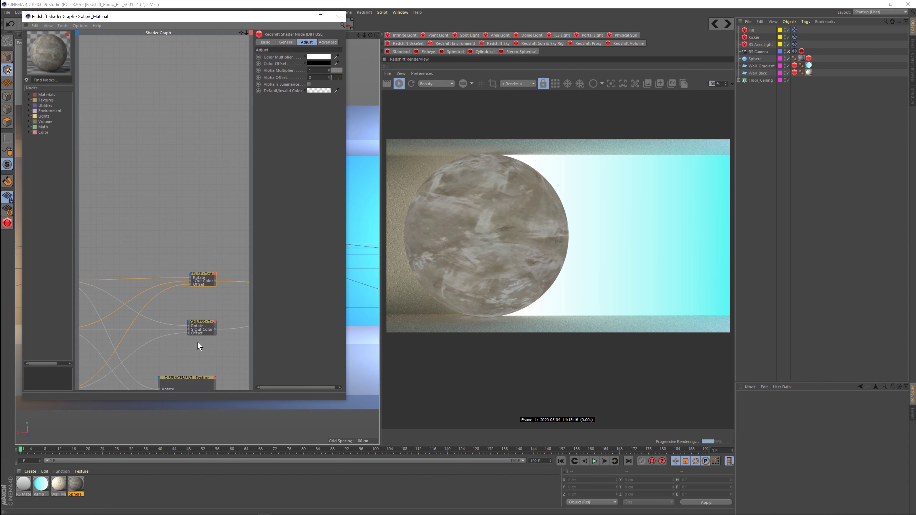
- Inspect the ROUGHNESS, DISPLACEMENT, Output and RS Material nodes in the graph
click(203, 324)
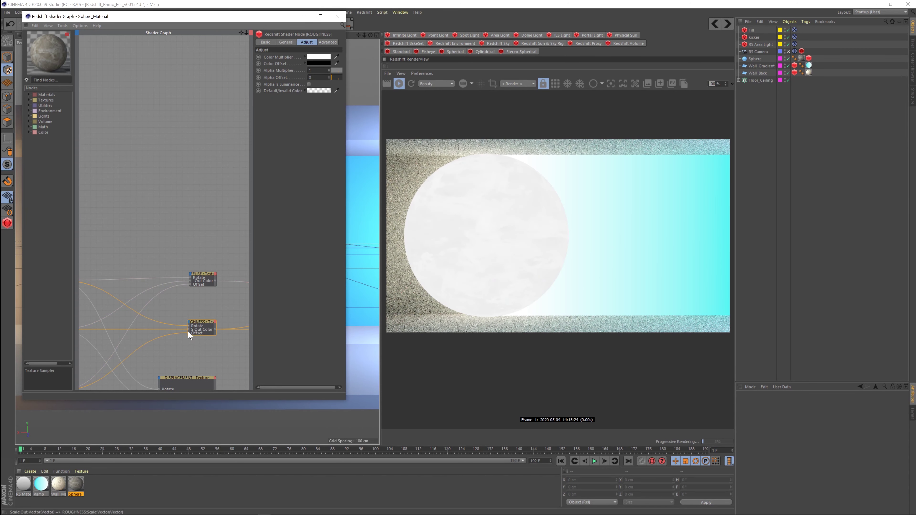
middle_drag(203, 349, 137, 263)
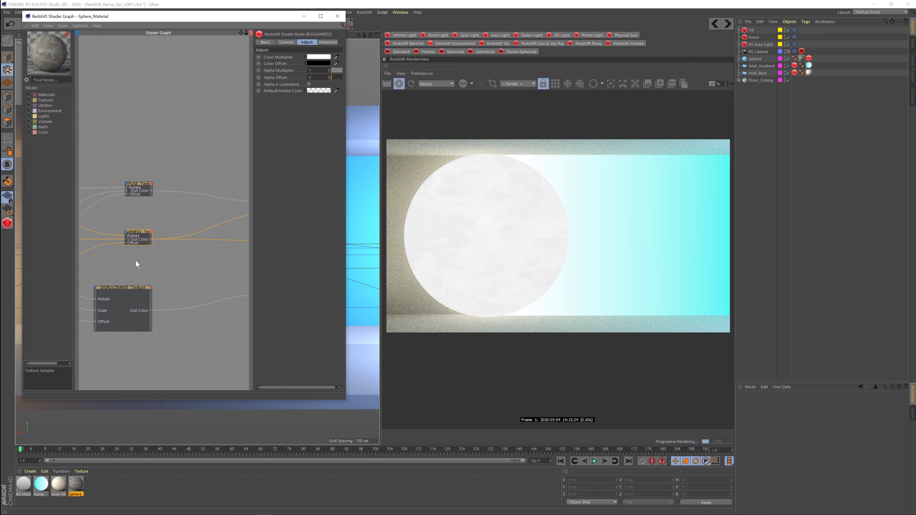
click(117, 286)
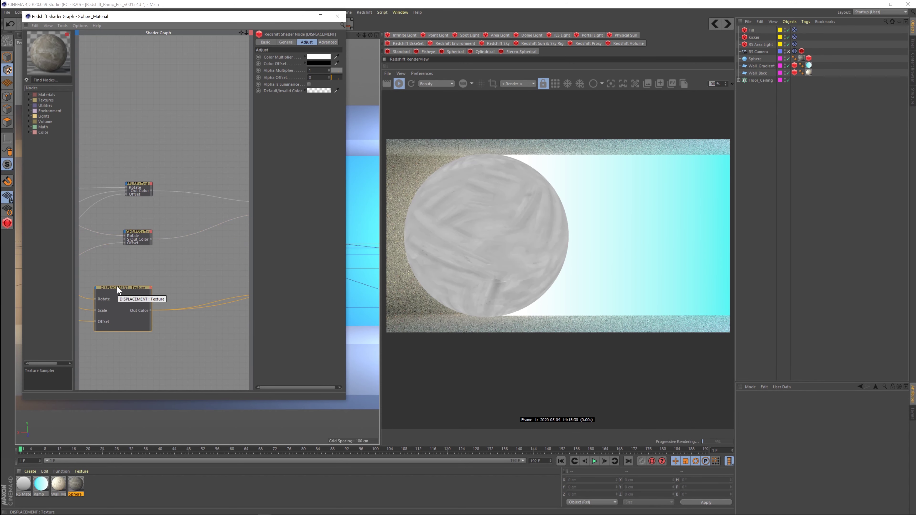
middle_drag(118, 267, 155, 295)
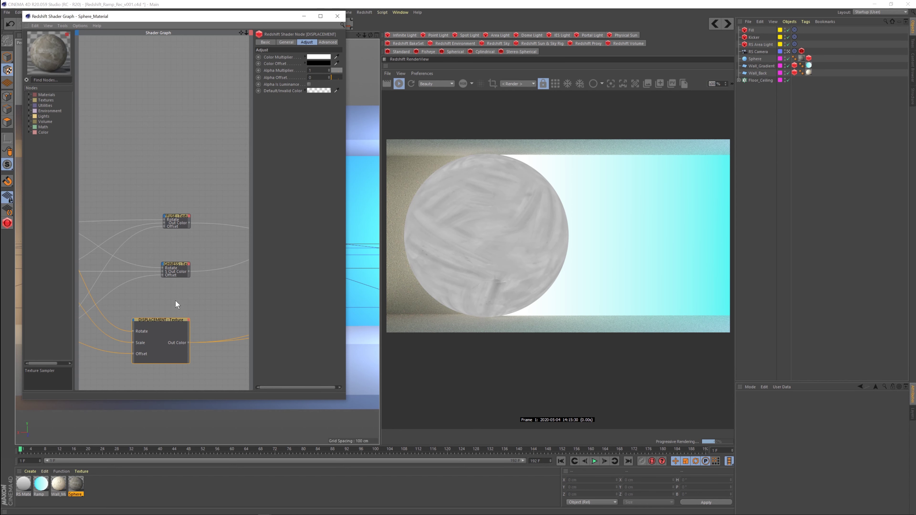
middle_drag(190, 305, 250, 309)
click(174, 273)
click(139, 237)
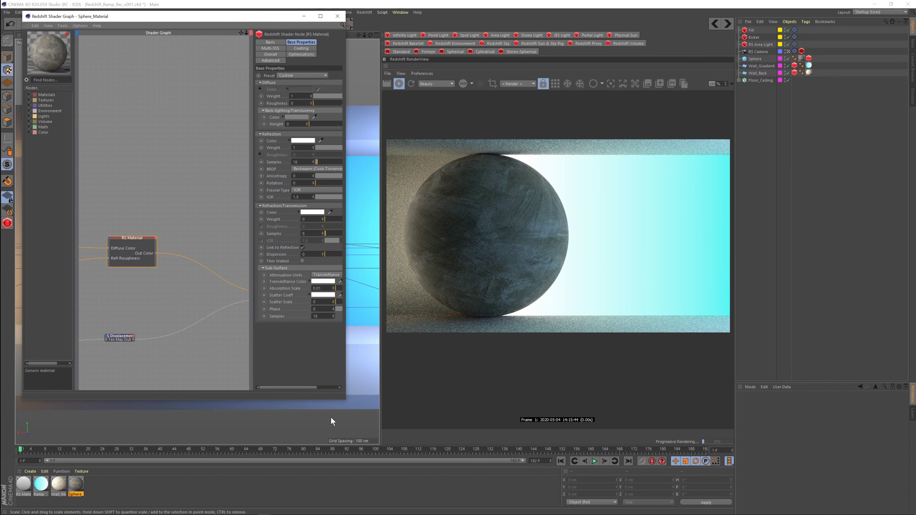
- Resize the shader graph window and recheck the DIFFUSE texture node's settings
drag(345, 399, 396, 415)
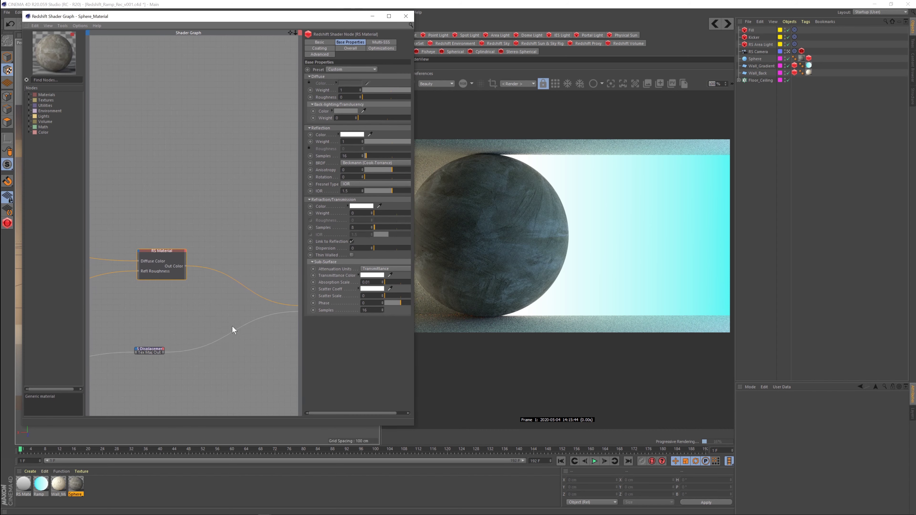
middle_drag(140, 313, 292, 318)
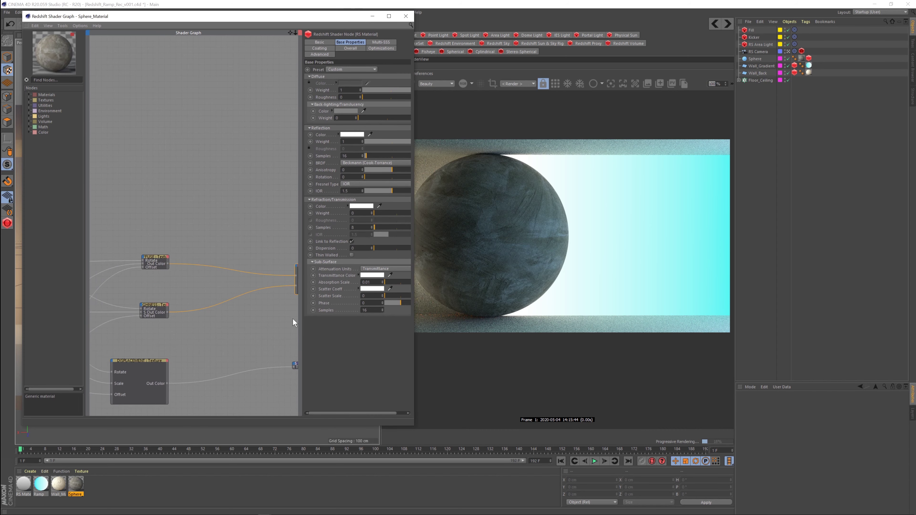
click(155, 257)
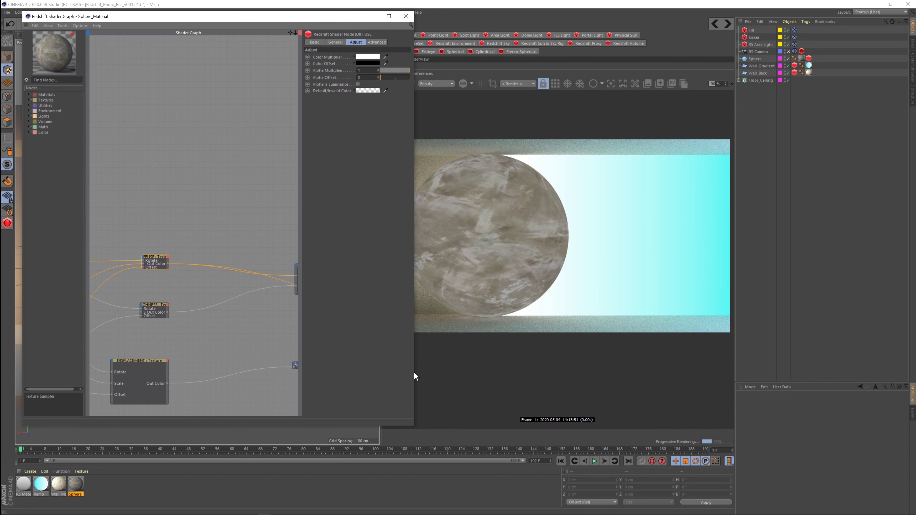
drag(414, 372, 378, 372)
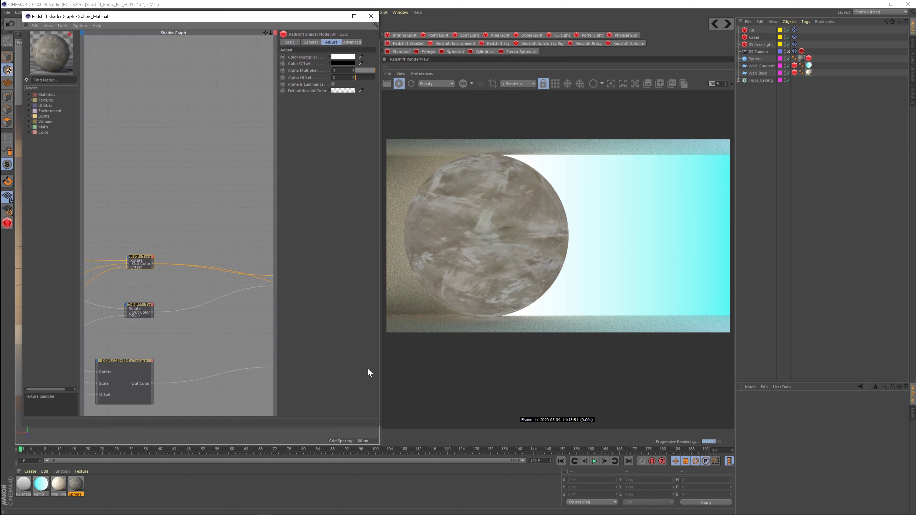
- Add an RS Color Correct fed by the DIFFUSE texture and raise its contrast to 0.877
click(29, 133)
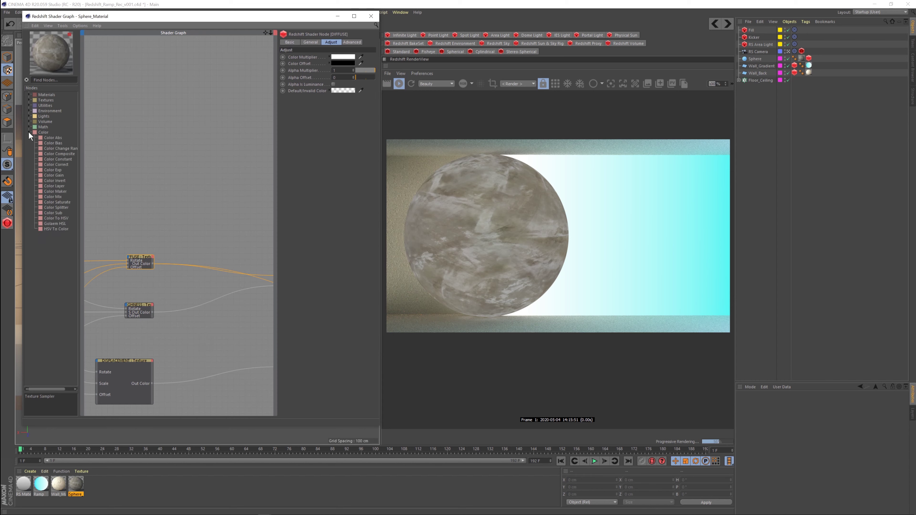
drag(48, 164, 192, 237)
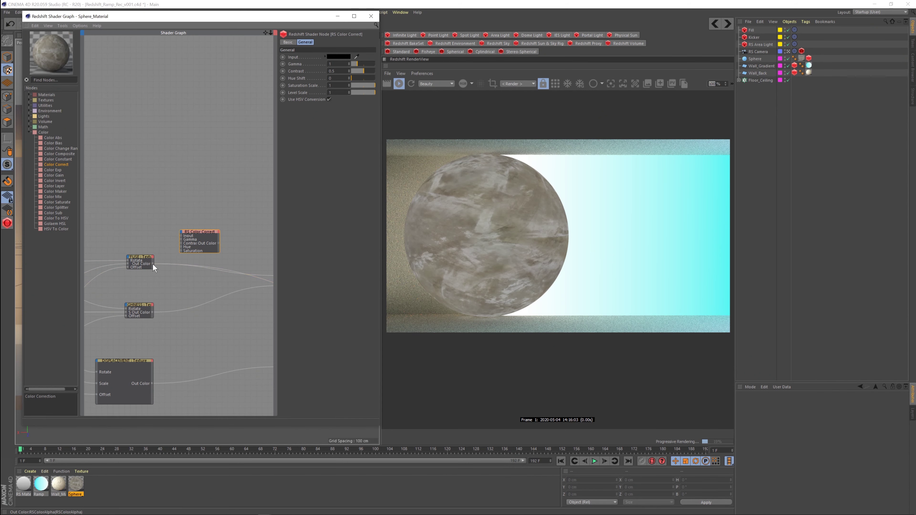
drag(177, 241, 181, 236)
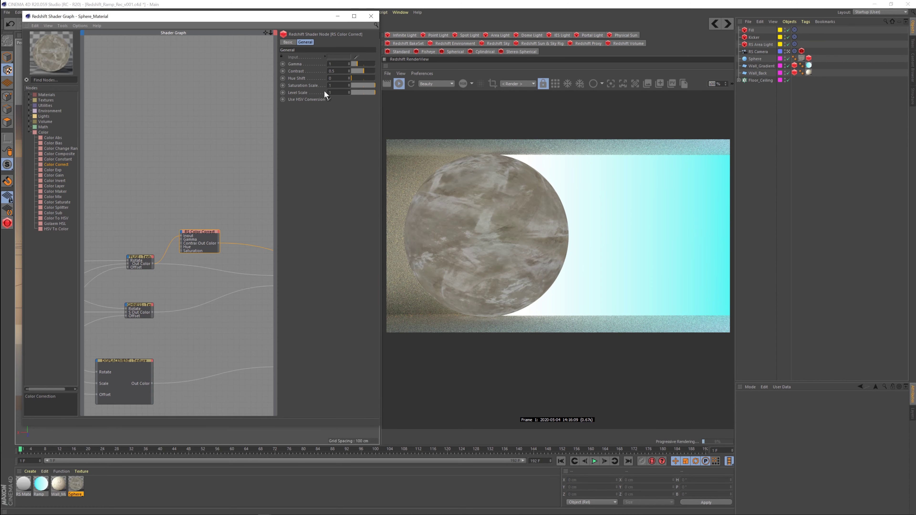
mouse_move(368, 70)
mouse_down()
mouse_move(376, 73)
mouse_move(362, 91)
mouse_move(349, 87)
mouse_move(366, 64)
mouse_up()
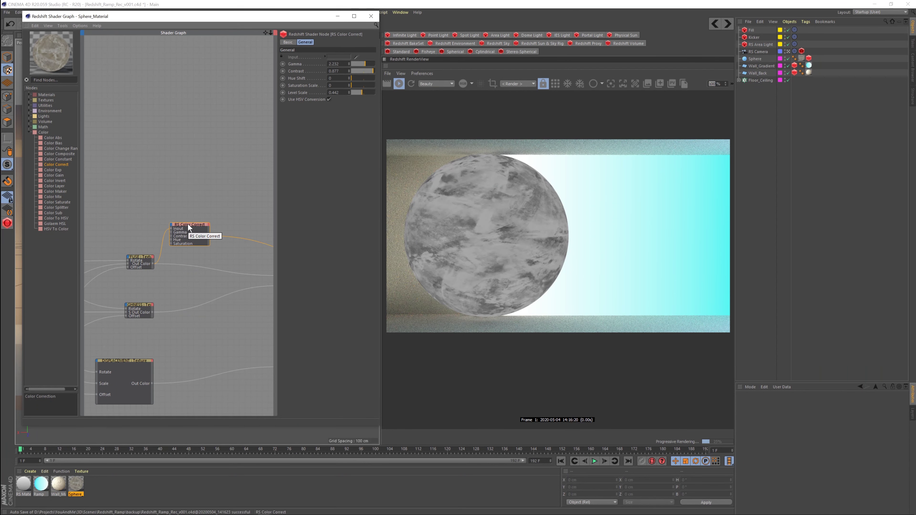
drag(139, 257, 131, 249)
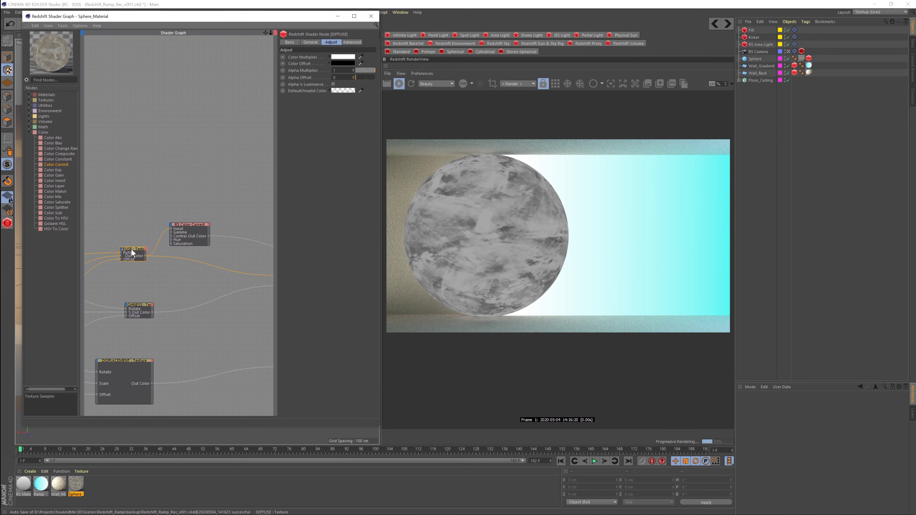
click(191, 225)
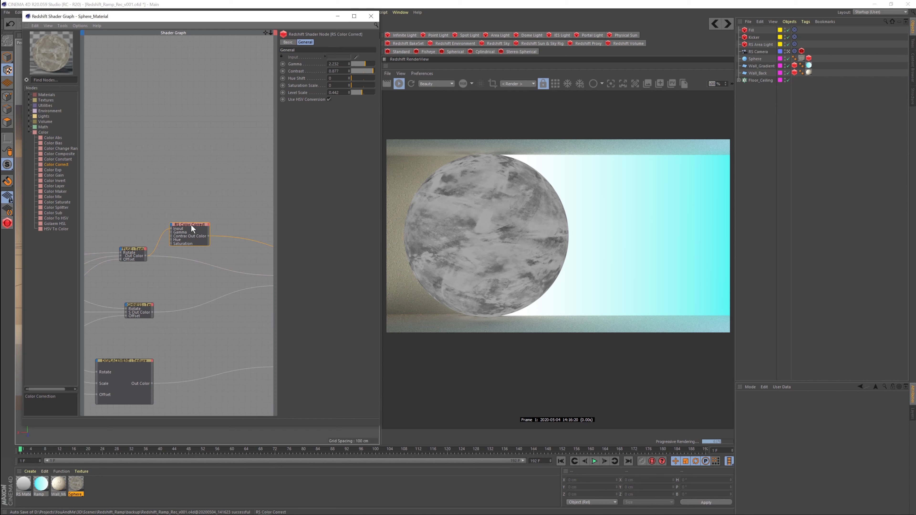
- Delete the Color Correct node and add an RS Ramp fed by DIFFUSE's Out Color
key(Delete)
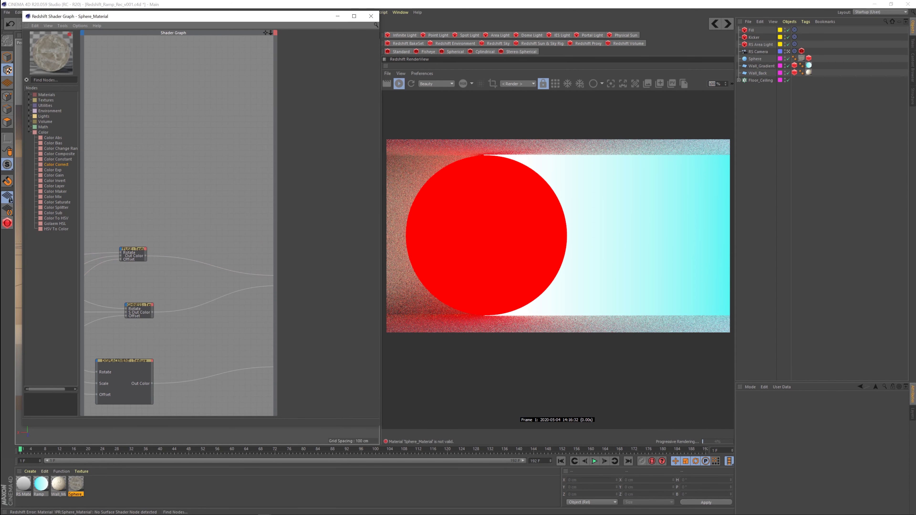
click(47, 80)
text(ramp)
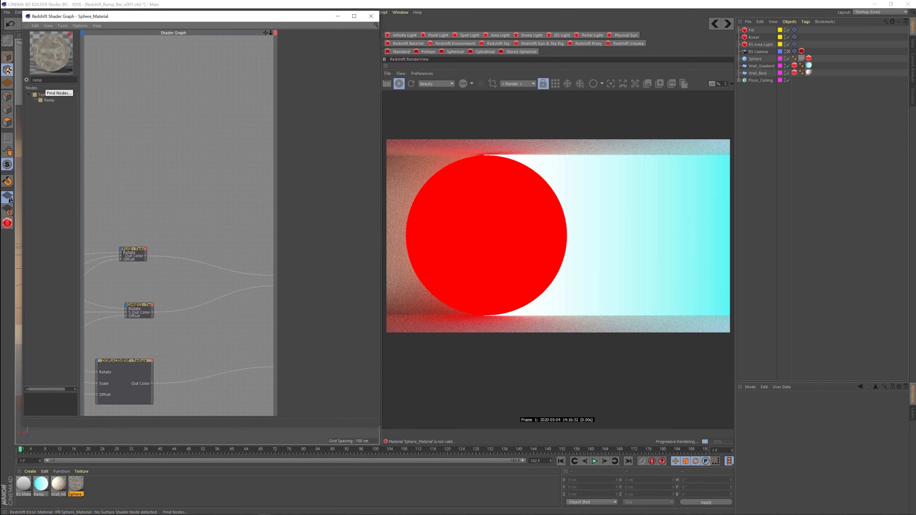
drag(50, 104, 174, 224)
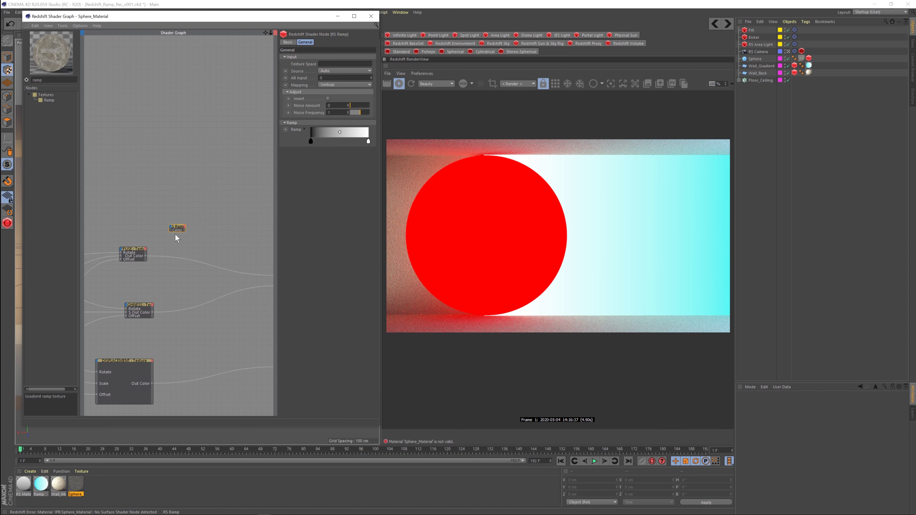
drag(146, 256, 173, 230)
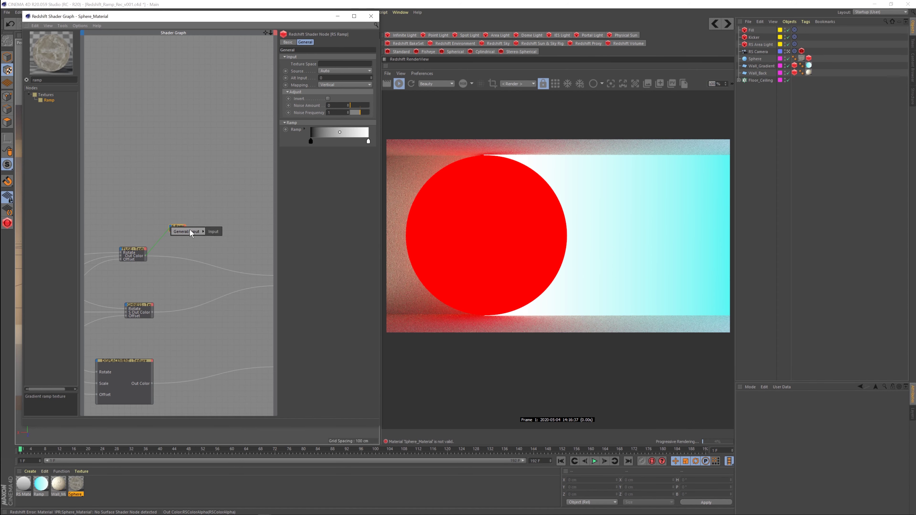
click(213, 232)
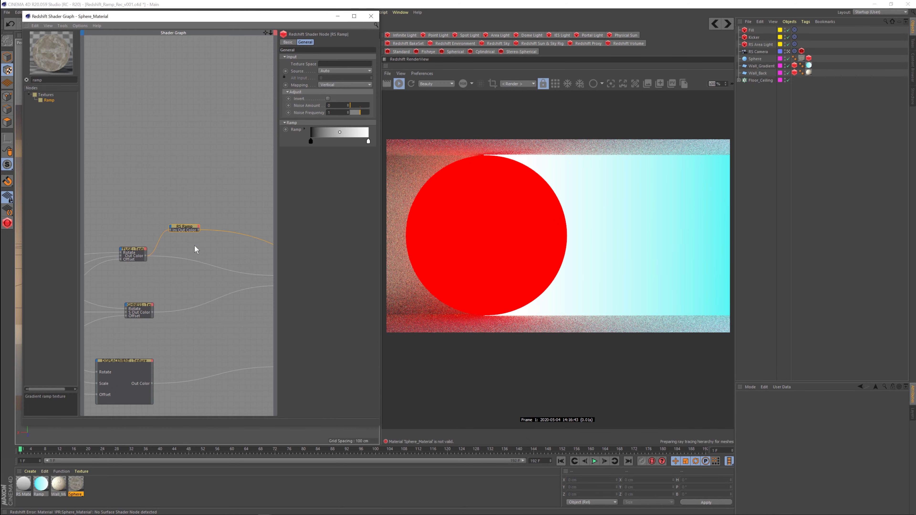
- Add a knot at the ramp's white end and wire the ramp's output into the material
click(132, 248)
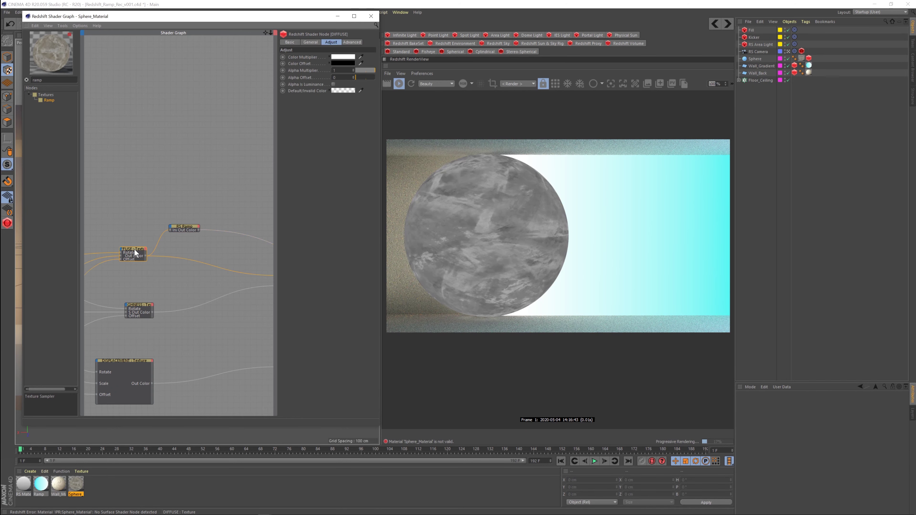
click(183, 228)
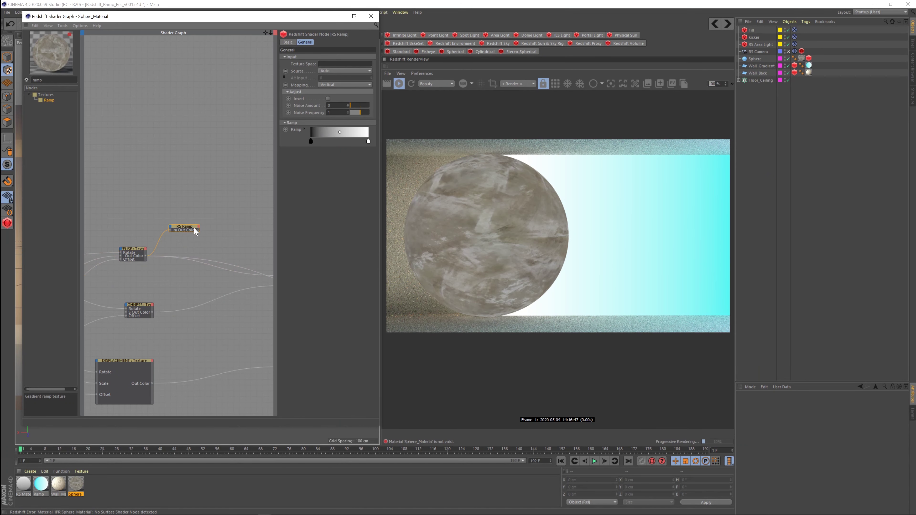
click(353, 142)
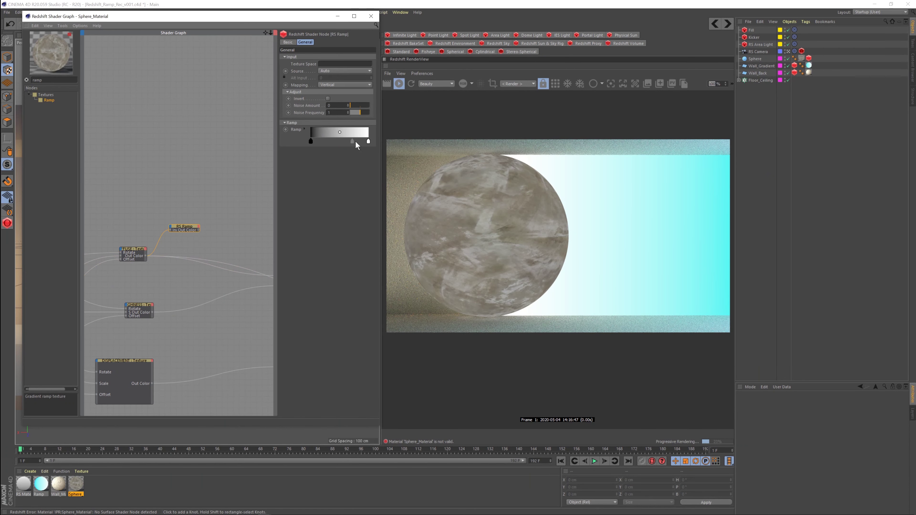
drag(355, 143, 368, 144)
drag(198, 230, 273, 244)
- Widen the ramp's black section and pull the white knot in to about 65%
click(133, 252)
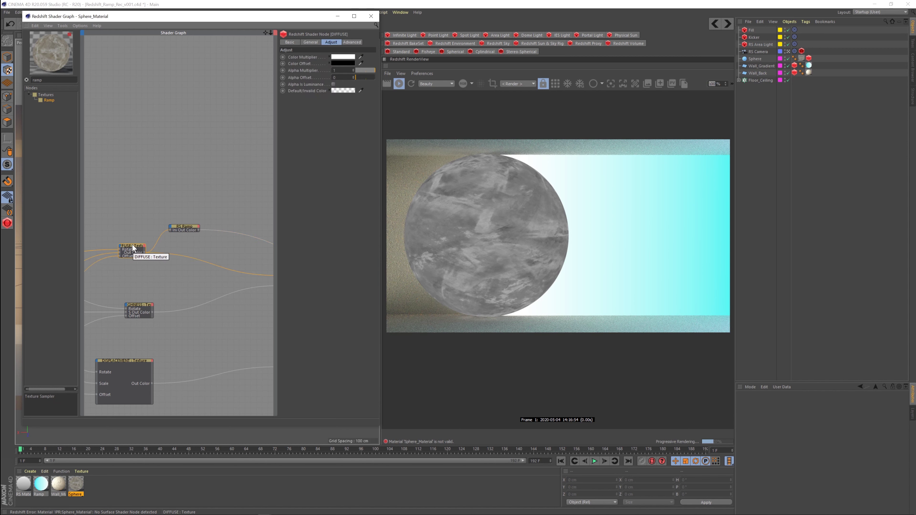
click(185, 228)
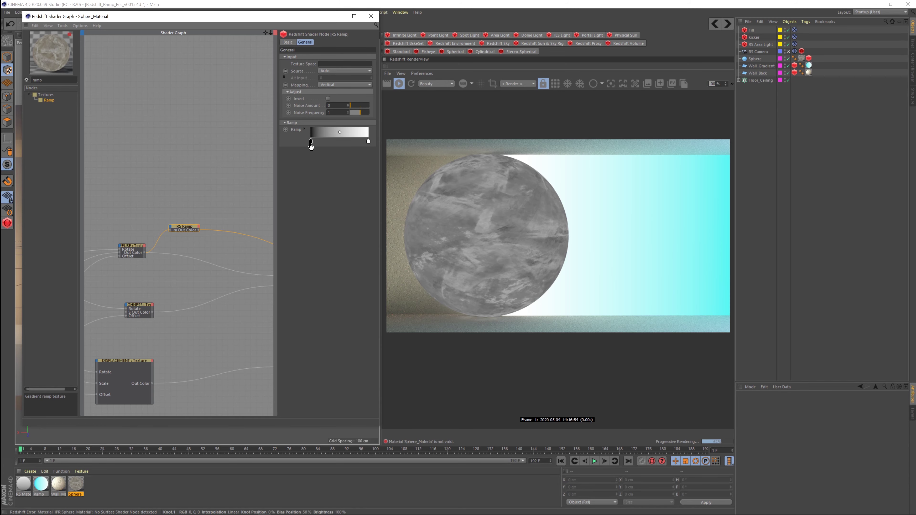
mouse_move(310, 141)
mouse_down()
mouse_move(329, 142)
mouse_move(322, 146)
mouse_up()
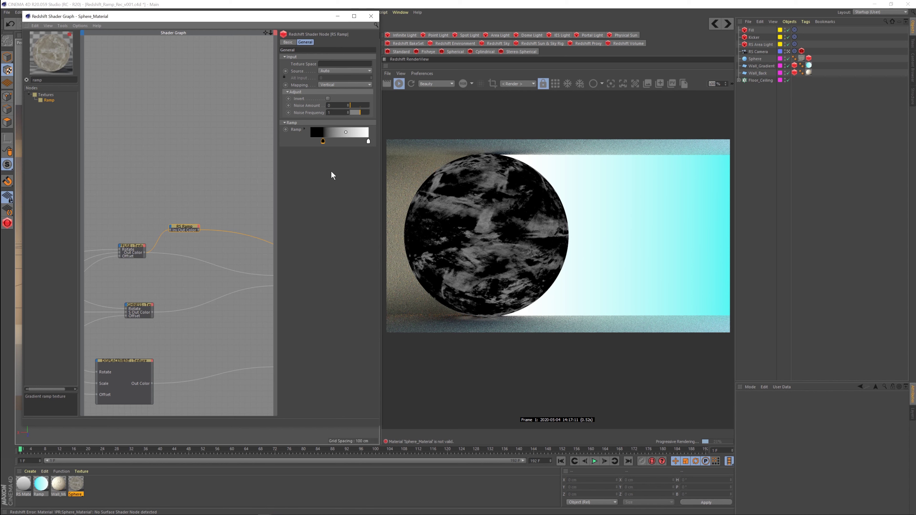
mouse_move(324, 144)
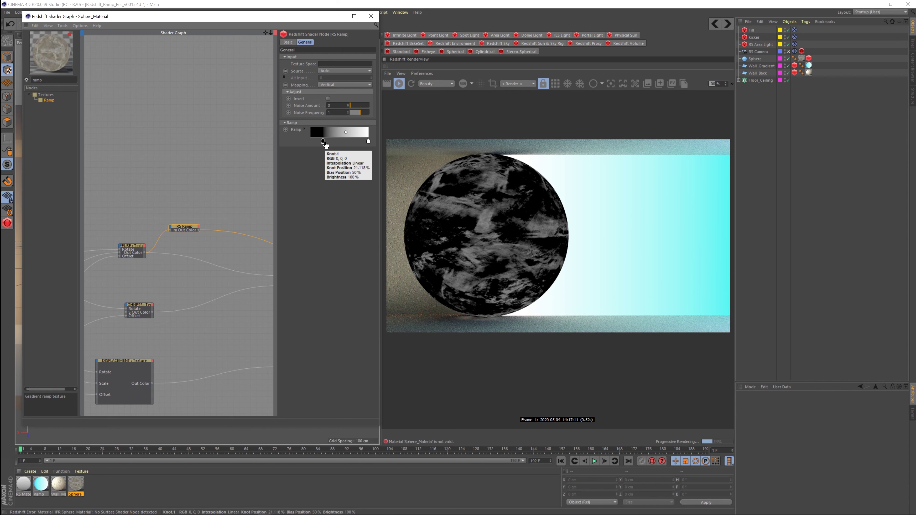
mouse_move(369, 144)
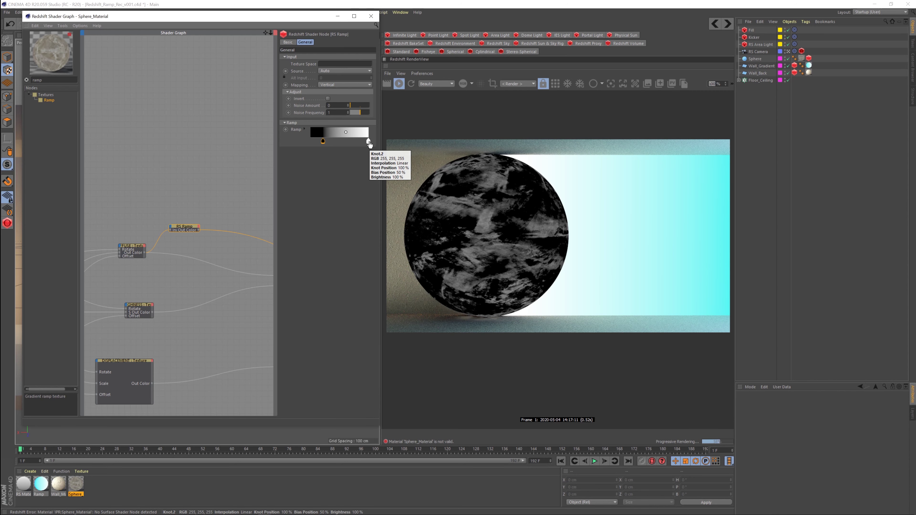
drag(370, 144, 333, 143)
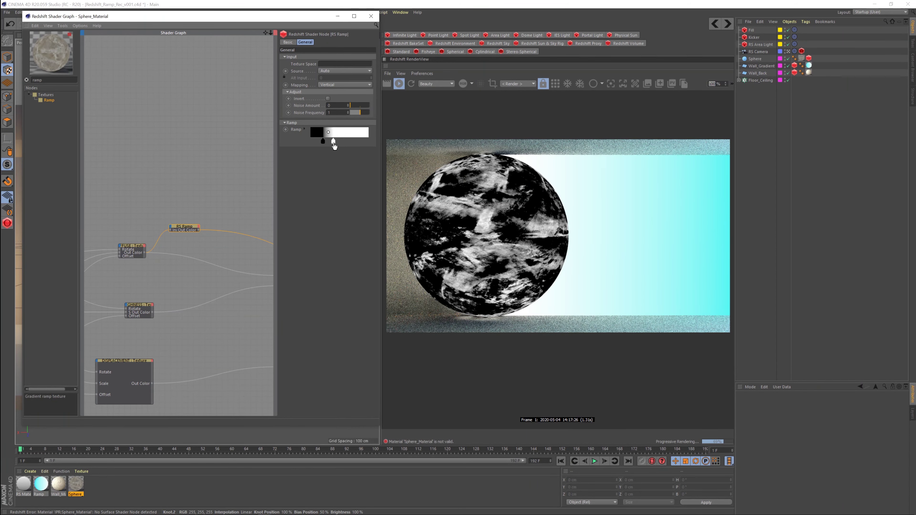
- Add another ramp knot and fine-tune the black point for higher contrast
click(344, 142)
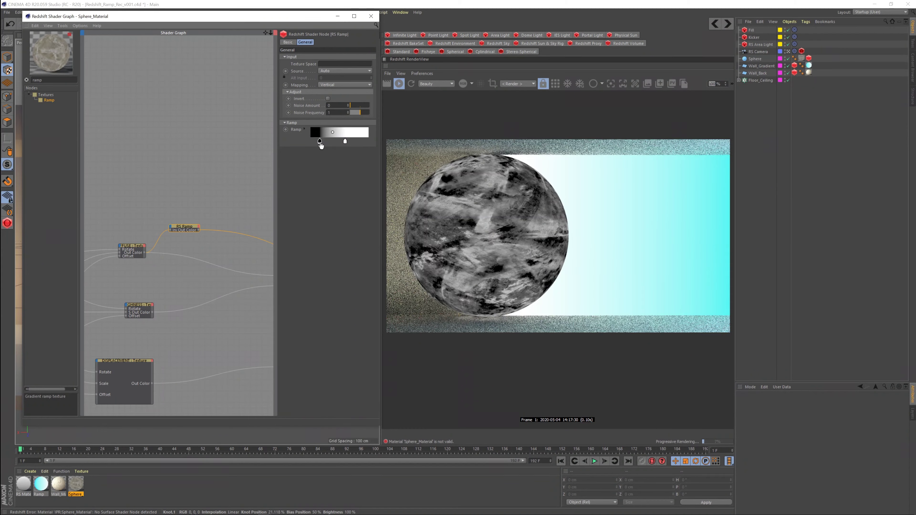
drag(324, 144, 323, 143)
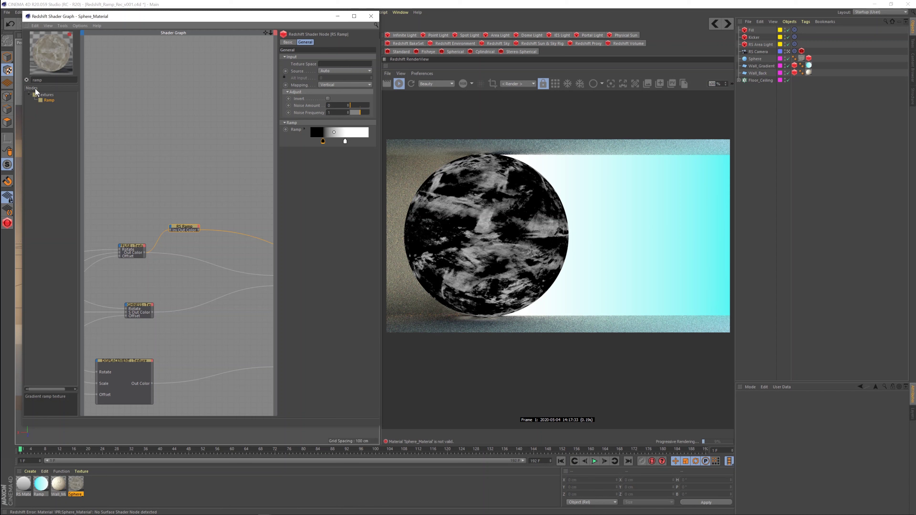
click(26, 79)
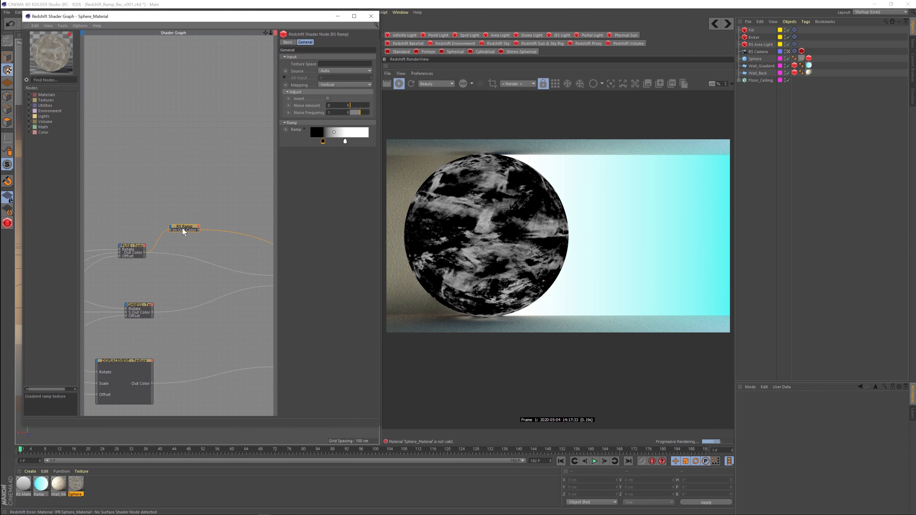
drag(322, 141, 322, 144)
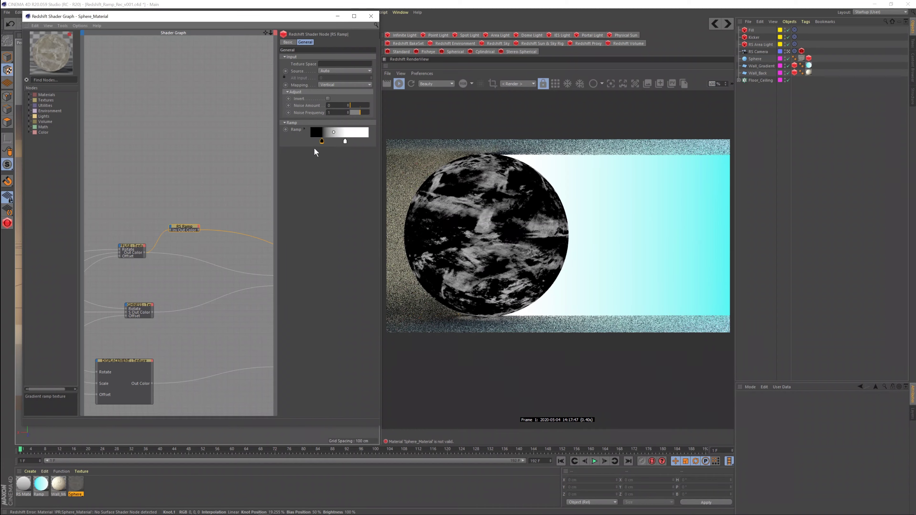
middle_drag(188, 202, 171, 187)
- Add a middle knot to the ramp gradient and drag it to about 40%
click(335, 141)
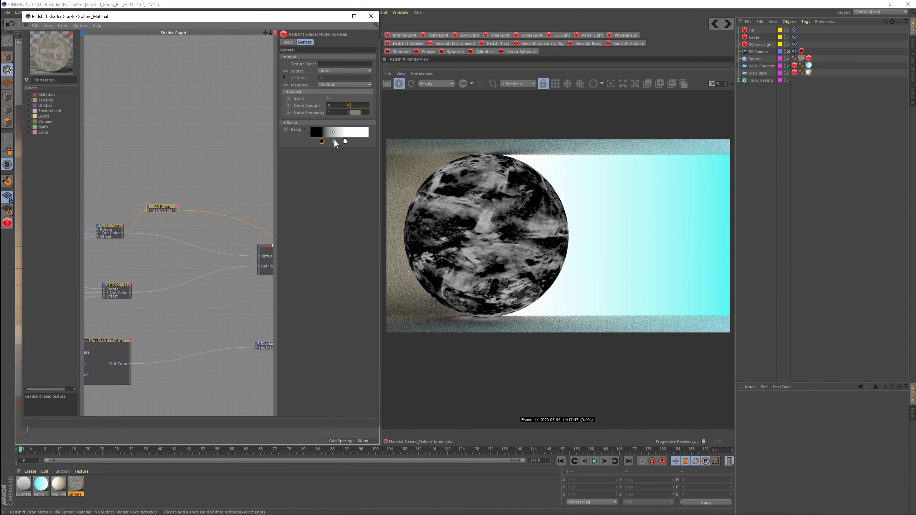
double_click(334, 141)
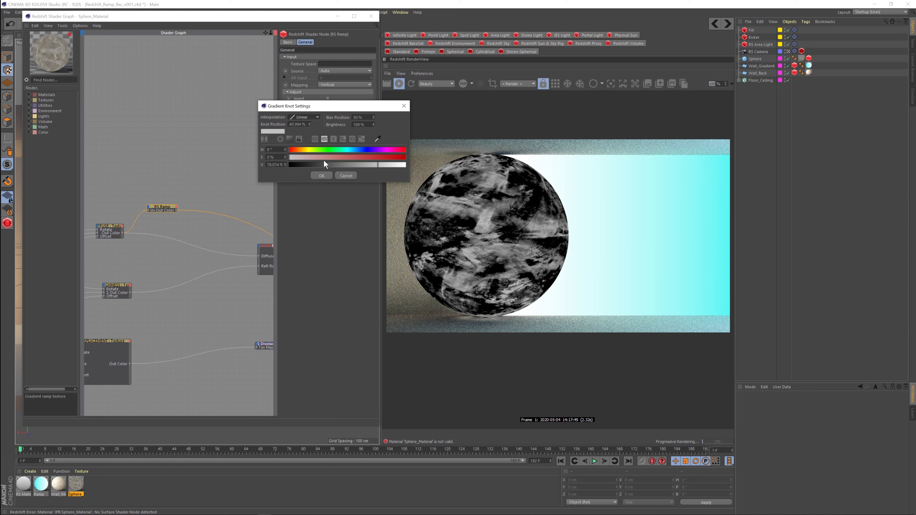
click(324, 176)
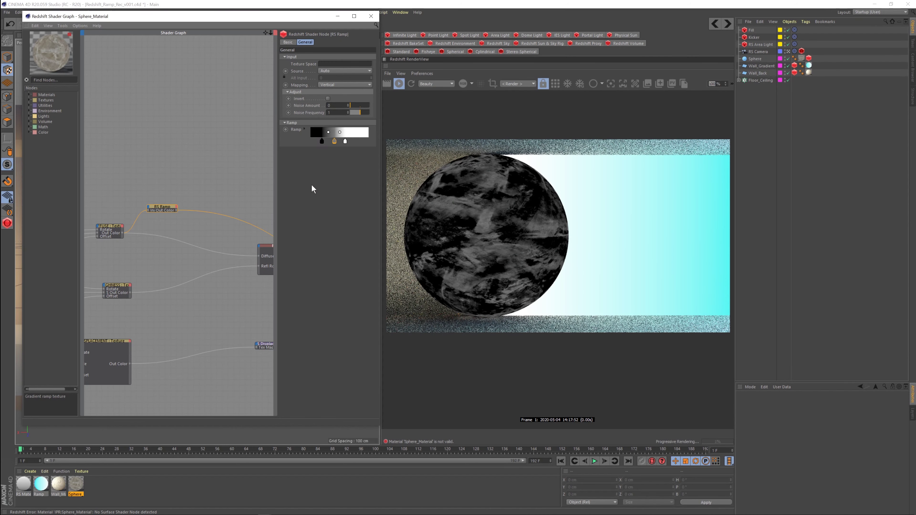
mouse_move(334, 142)
mouse_down()
mouse_move(318, 142)
mouse_move(334, 142)
mouse_up()
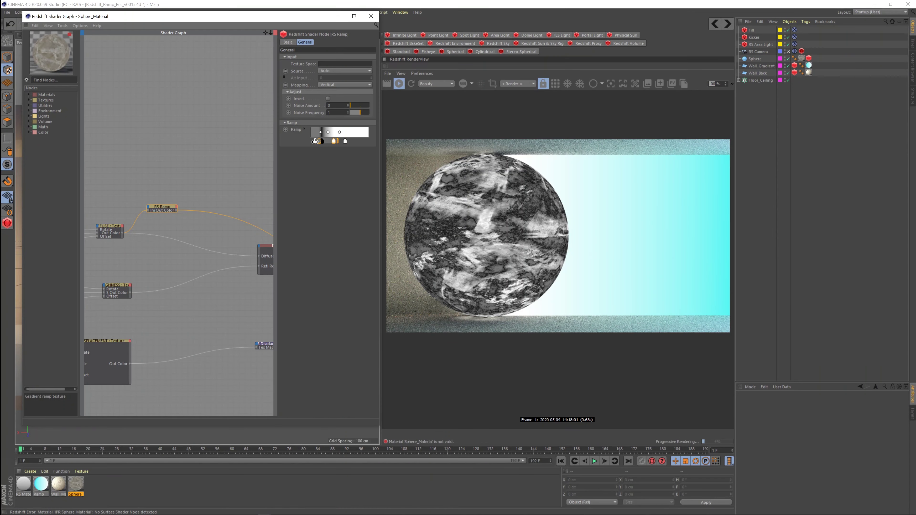
drag(335, 141, 329, 147)
- Wire the RS Ramp's Out Color into RS Material's Diffuse Color port
middle_drag(231, 212, 119, 191)
middle_drag(191, 262, 129, 251)
click(131, 202)
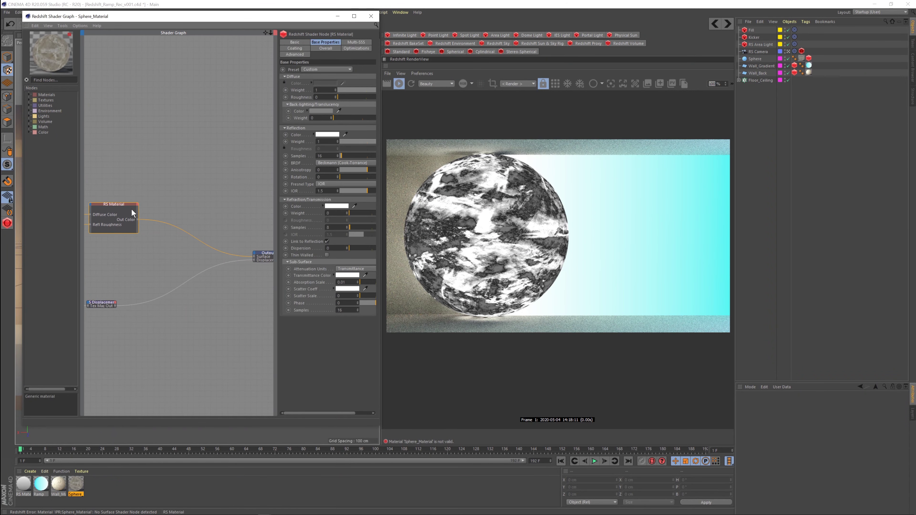
middle_drag(149, 219, 205, 240)
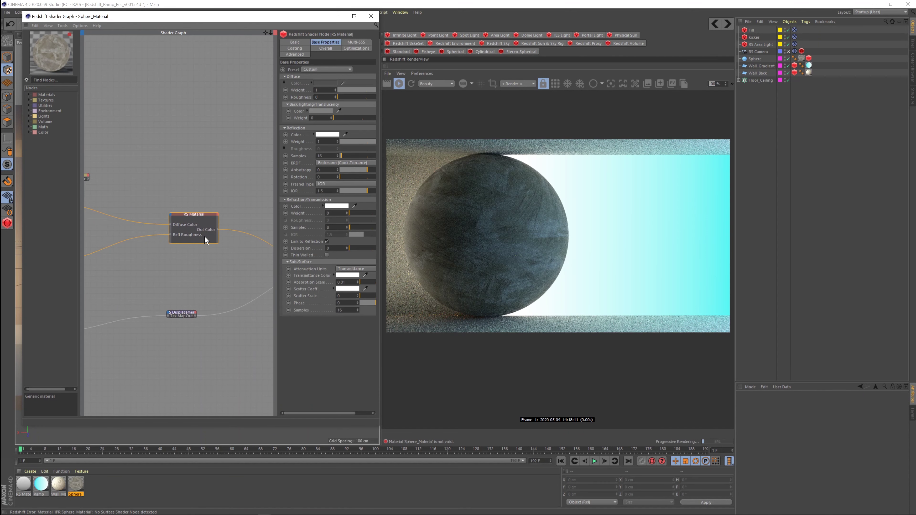
middle_drag(103, 188, 138, 199)
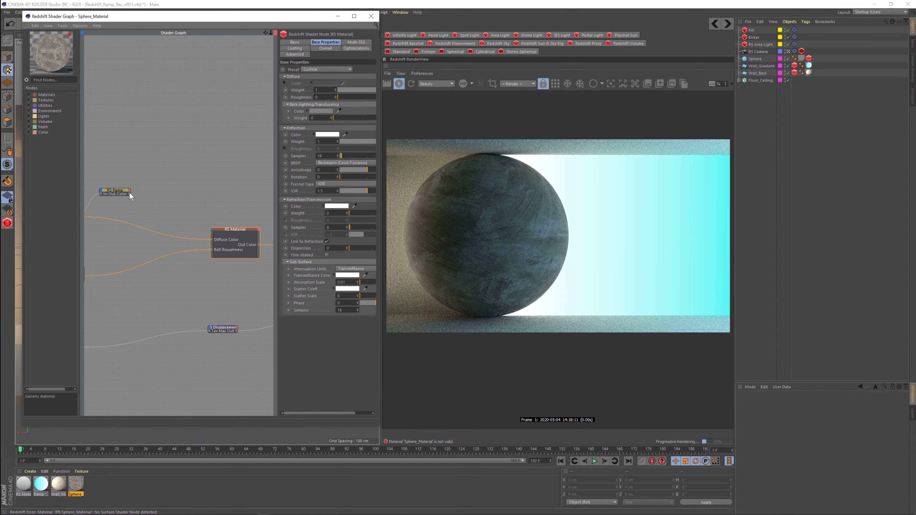
click(129, 192)
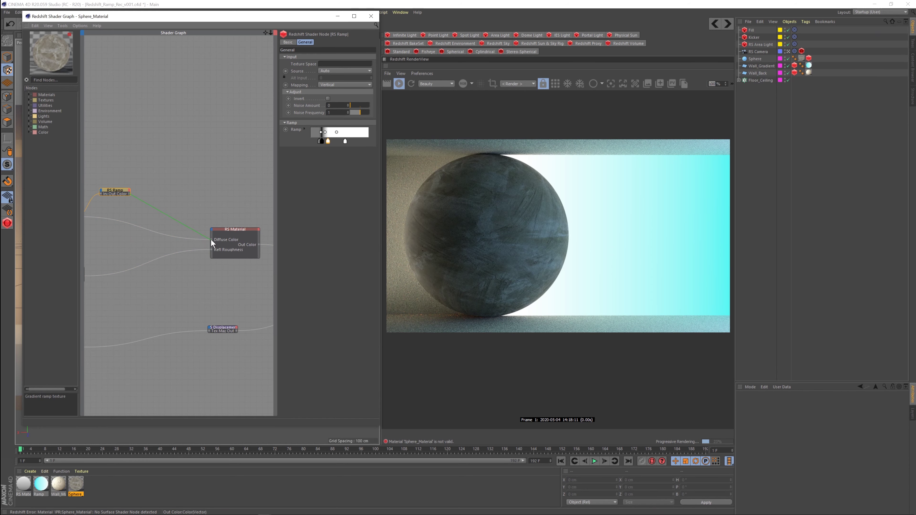
drag(210, 239, 210, 239)
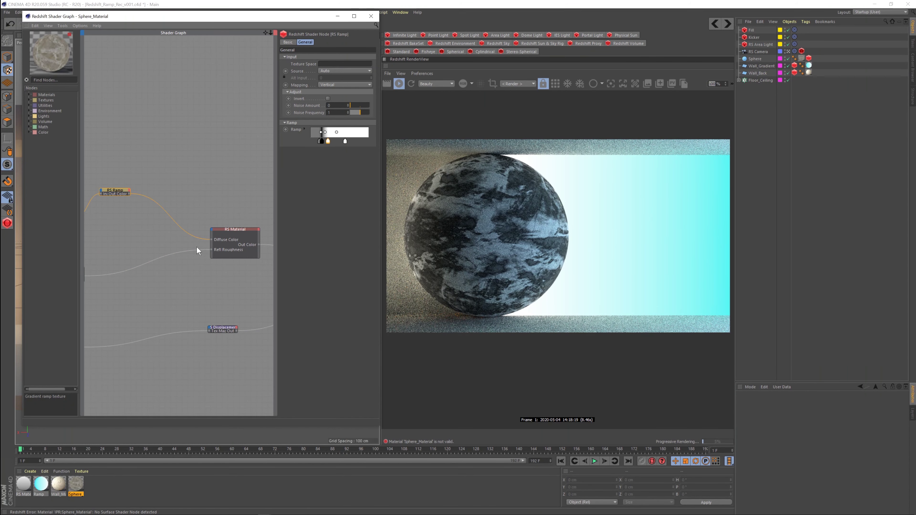
middle_drag(161, 229, 221, 184)
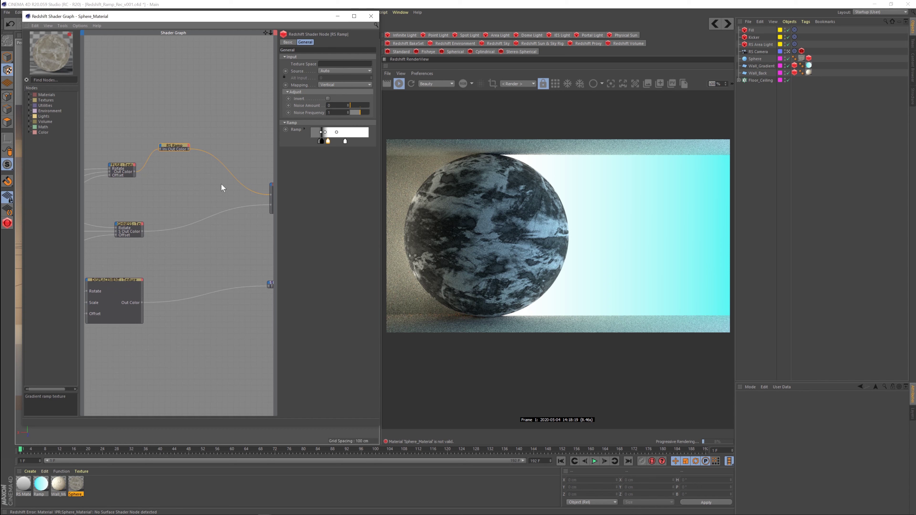
- Reselect the diffuse ramp and bring the DISPLACEMENT texture node into view
click(123, 164)
click(172, 149)
middle_drag(203, 266, 148, 257)
click(219, 269)
middle_drag(225, 286, 155, 264)
click(152, 261)
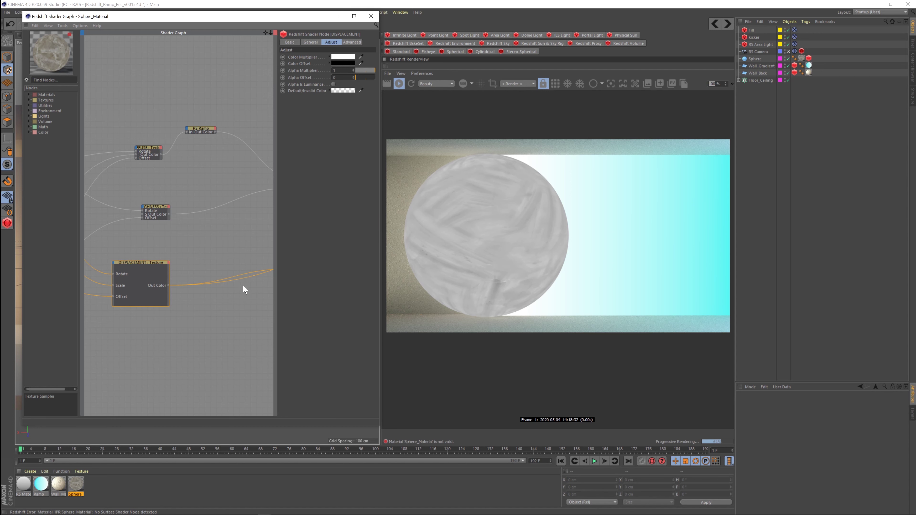
scroll(231, 288, down, 2)
scroll(173, 241, down, 1)
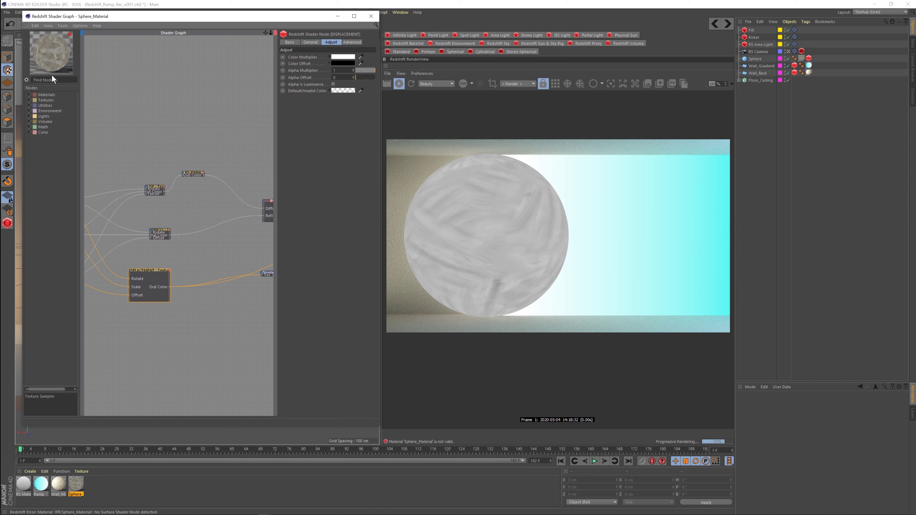
- Add an RS Ramp via a 'ram' search and feed the displacement texture into it
text(ramp)
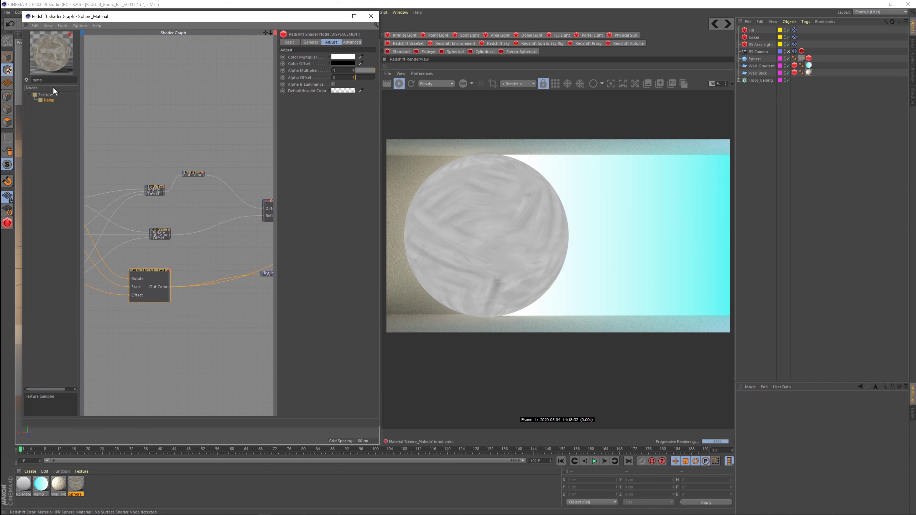
drag(235, 300, 216, 302)
click(253, 306)
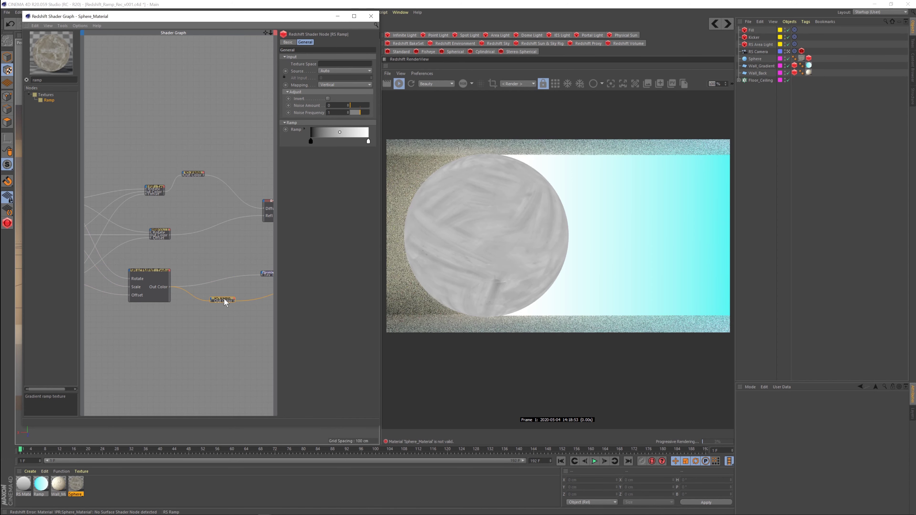
click(166, 278)
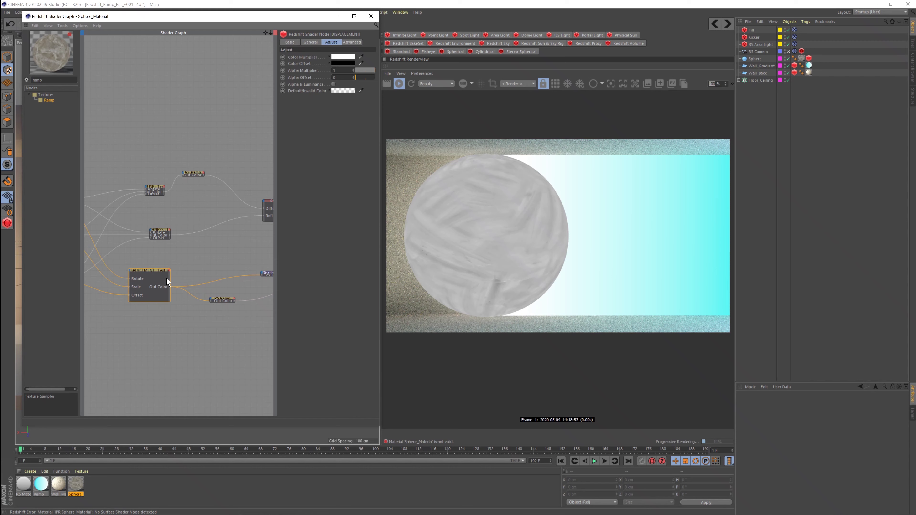
click(221, 302)
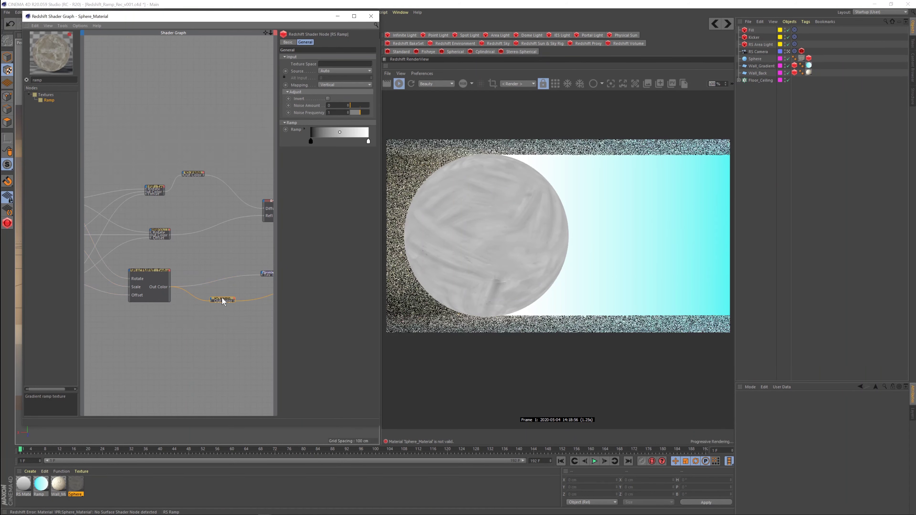
mouse_move(221, 302)
mouse_down()
mouse_move(209, 304)
mouse_move(210, 315)
mouse_up()
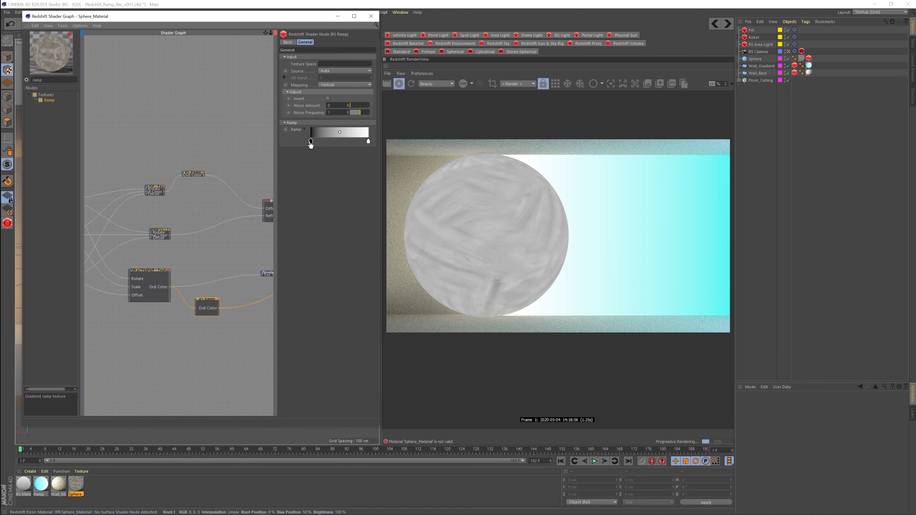
- Raise the new ramp's black point to about 30% and wire it into Displacement Tex In
mouse_move(310, 144)
mouse_down()
mouse_move(360, 144)
mouse_move(345, 147)
mouse_up()
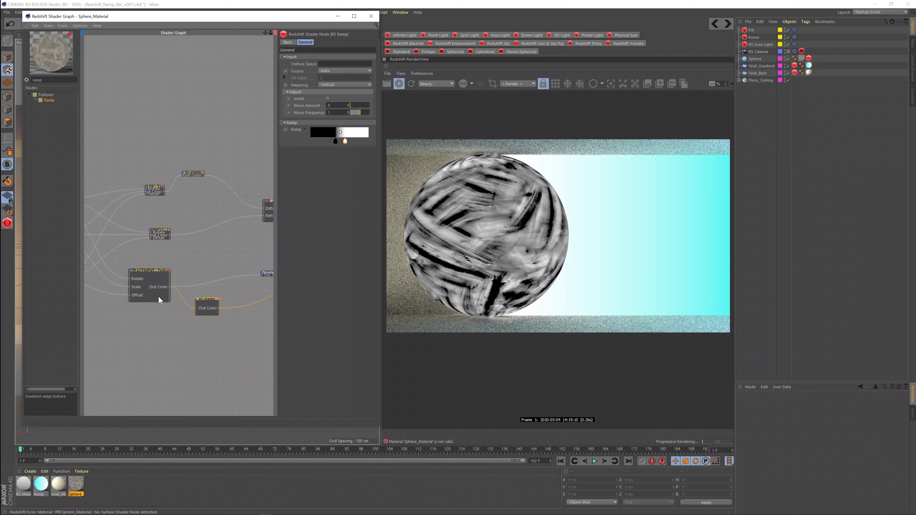
middle_drag(216, 269, 179, 273)
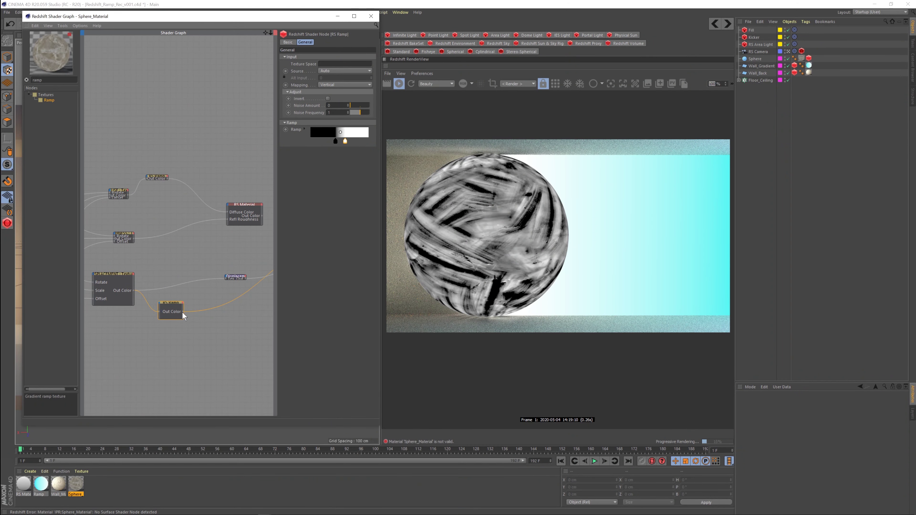
drag(216, 286, 226, 278)
middle_drag(247, 247, 180, 253)
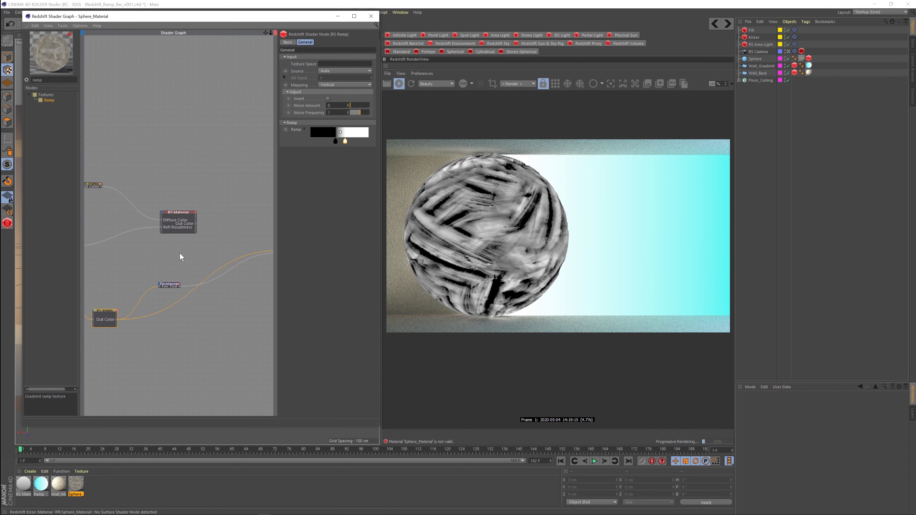
- Disconnect the ramp from the material's Diffuse Color and pick a new diffuse colour
click(183, 216)
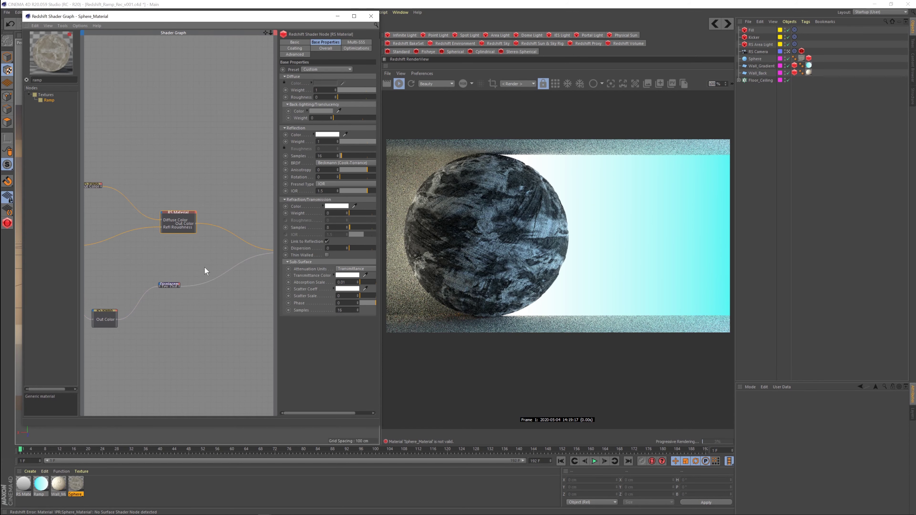
click(104, 312)
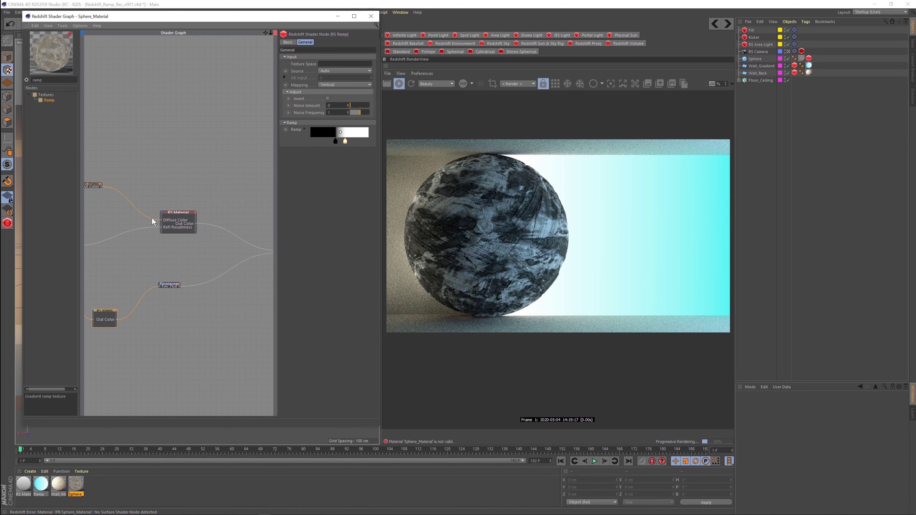
drag(151, 219, 143, 232)
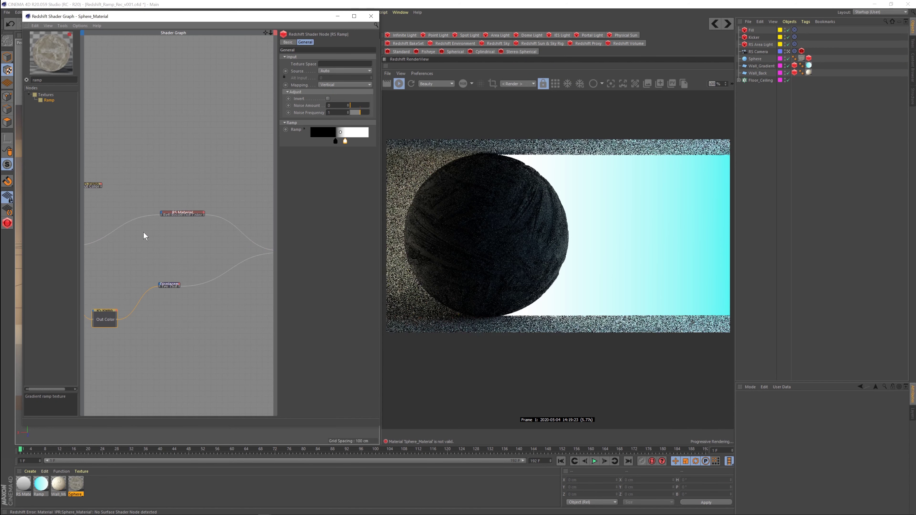
click(184, 212)
click(319, 85)
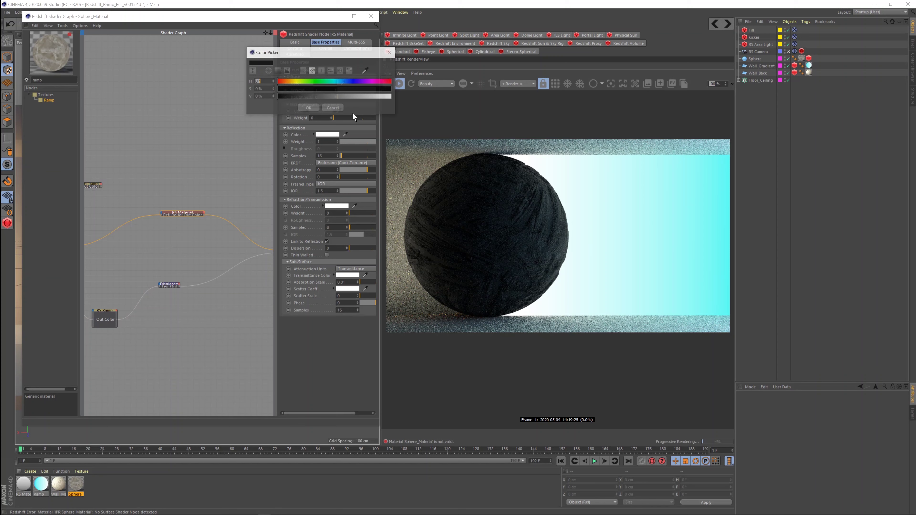
click(310, 107)
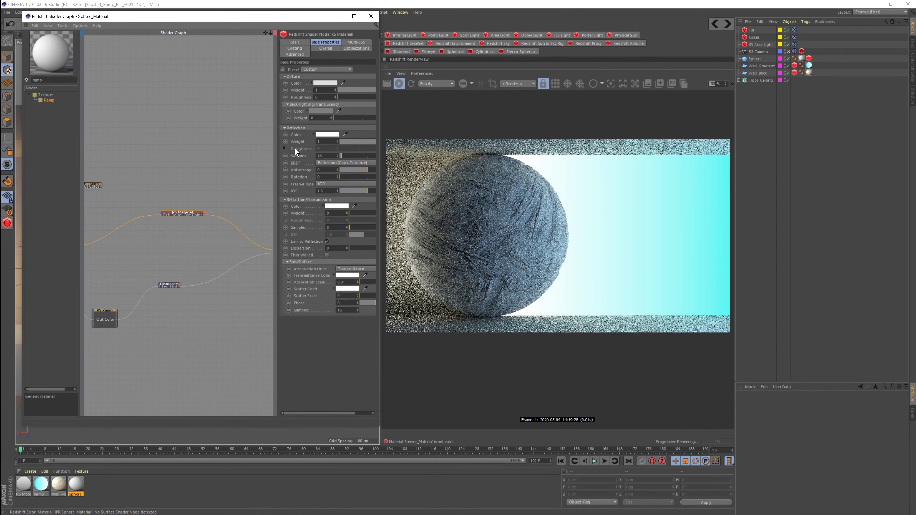
- Wire the texture's output directly into the displacement input in place of the ramp
scroll(538, 241, up, 3)
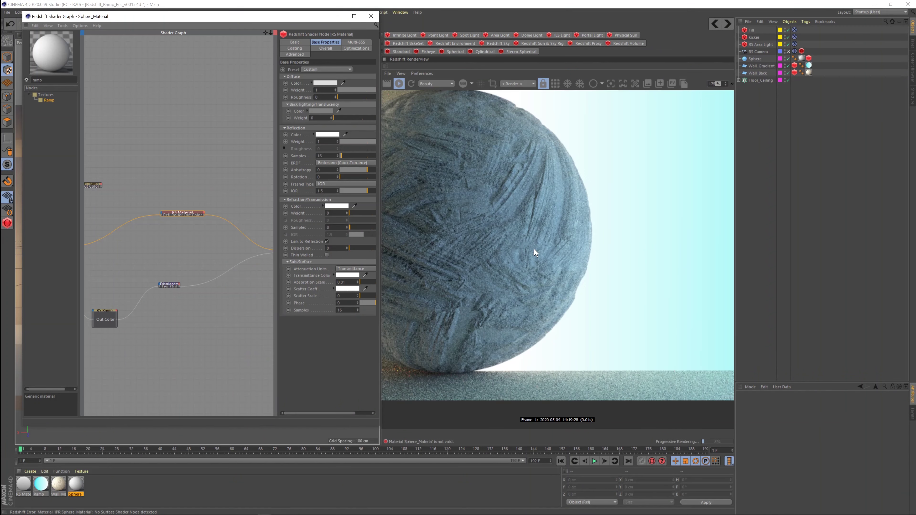
drag(470, 230, 529, 230)
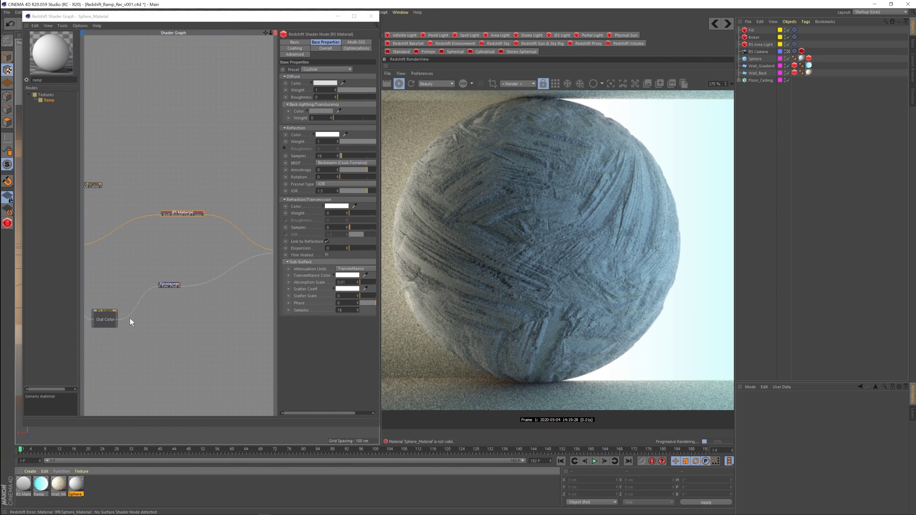
middle_drag(128, 321, 194, 321)
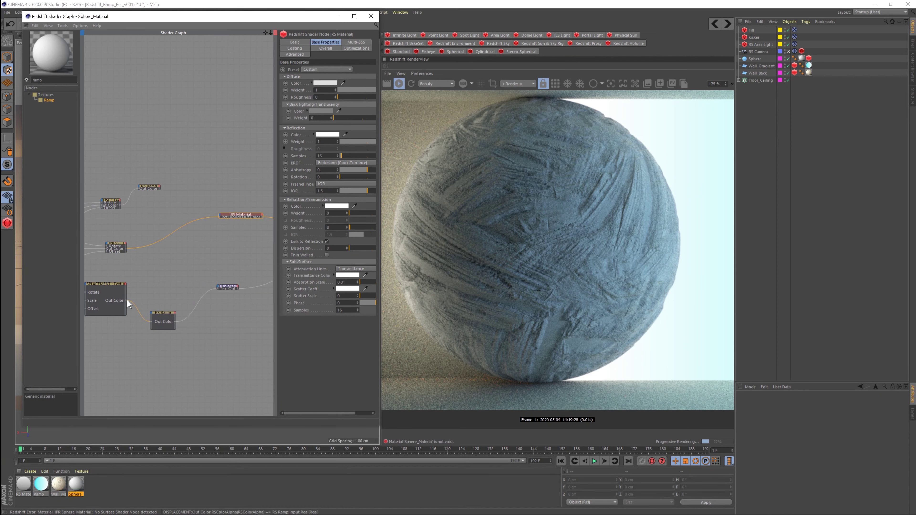
drag(212, 288, 217, 288)
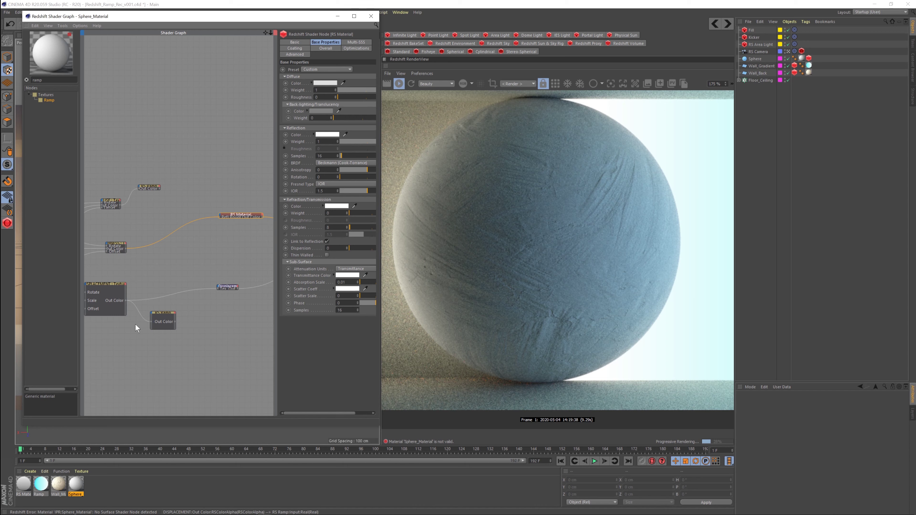
- Reconnect RS Ramp to Displacement Tex and add a right-end black knot, making a black–white–black gradient
click(159, 312)
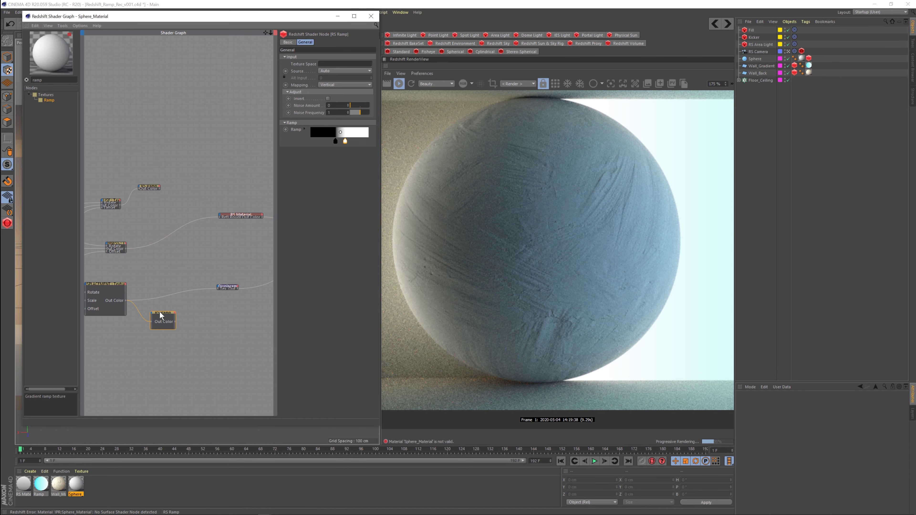
drag(216, 287, 216, 288)
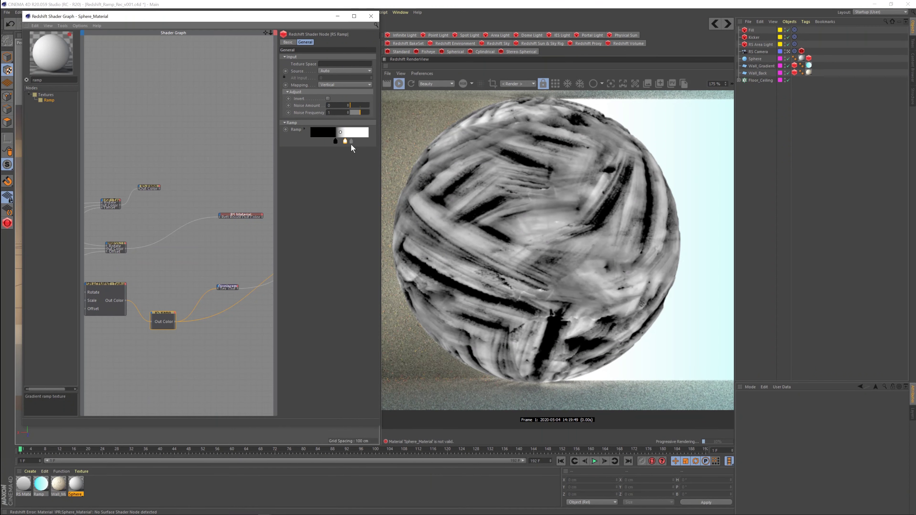
double_click(357, 141)
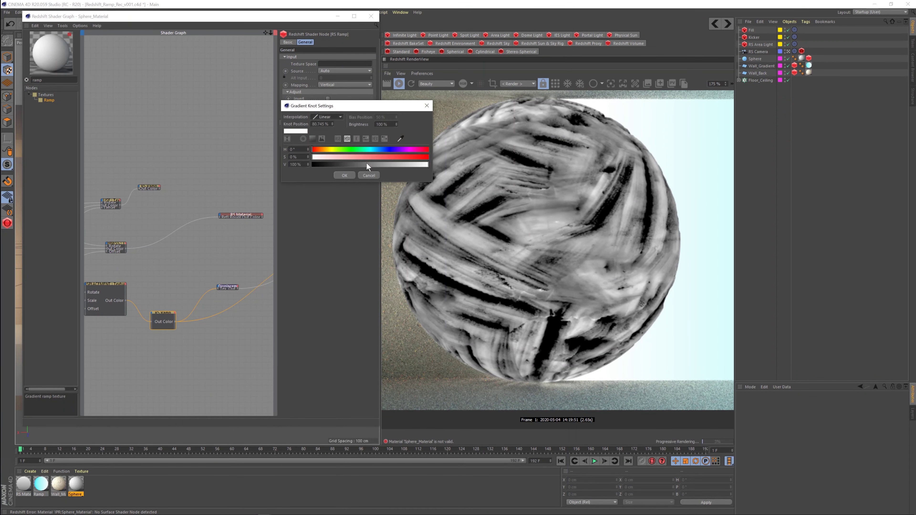
click(344, 176)
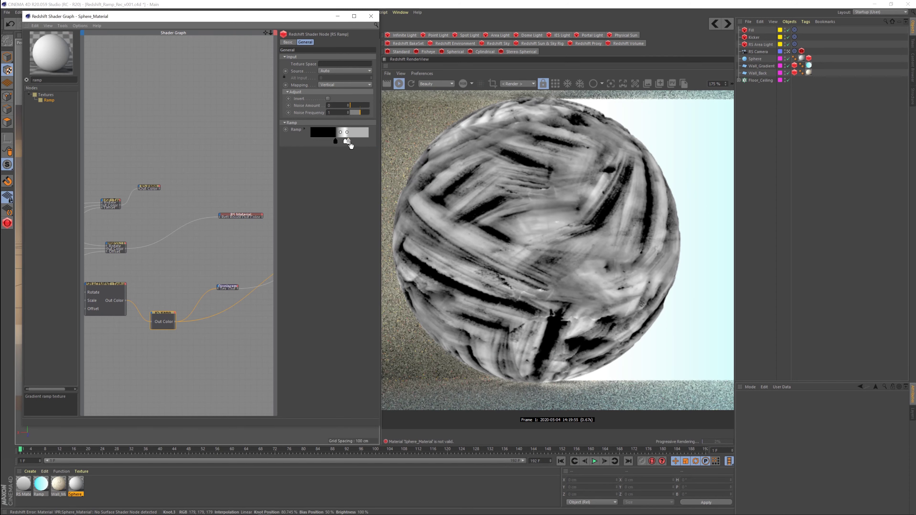
click(332, 141)
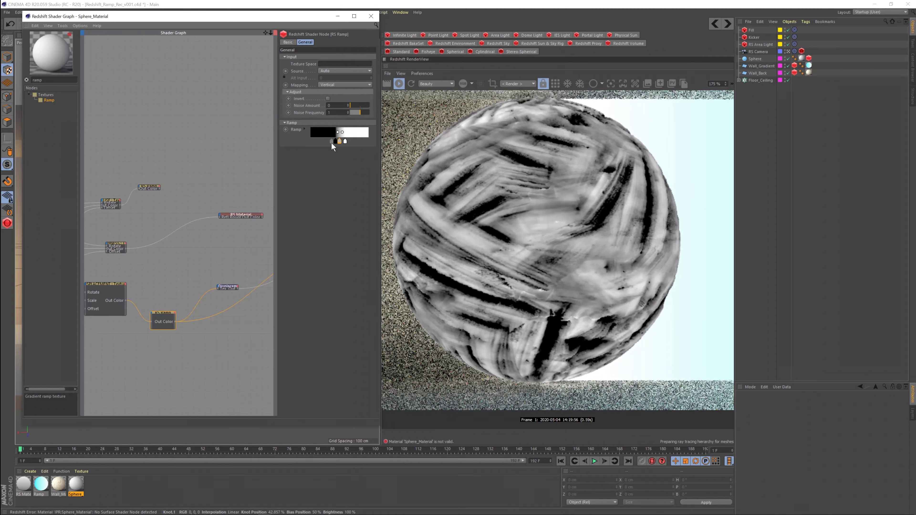
mouse_move(332, 142)
ctrl+mouse_down()
mouse_move(365, 146)
mouse_move(344, 150)
ctrl+mouse_up()
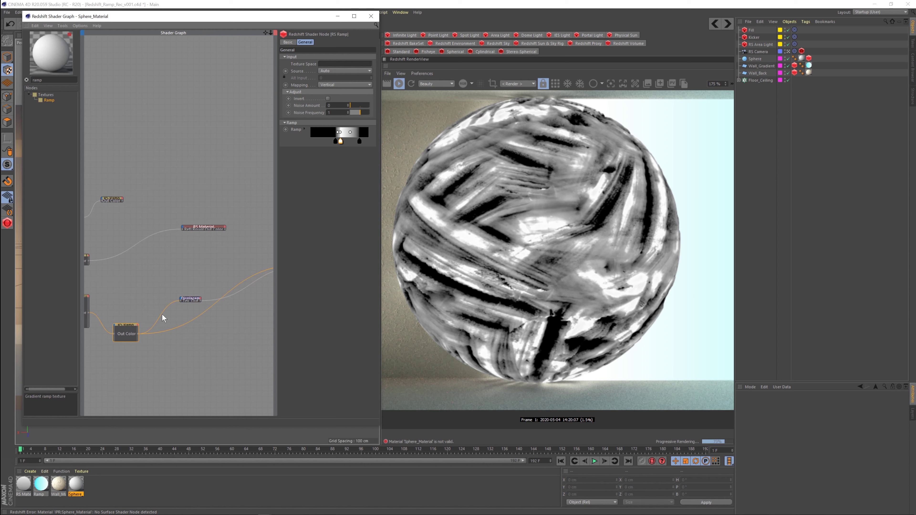
- Slide the ramp's left black knot inward to narrow the white band, then check the displaced sphere render
click(189, 298)
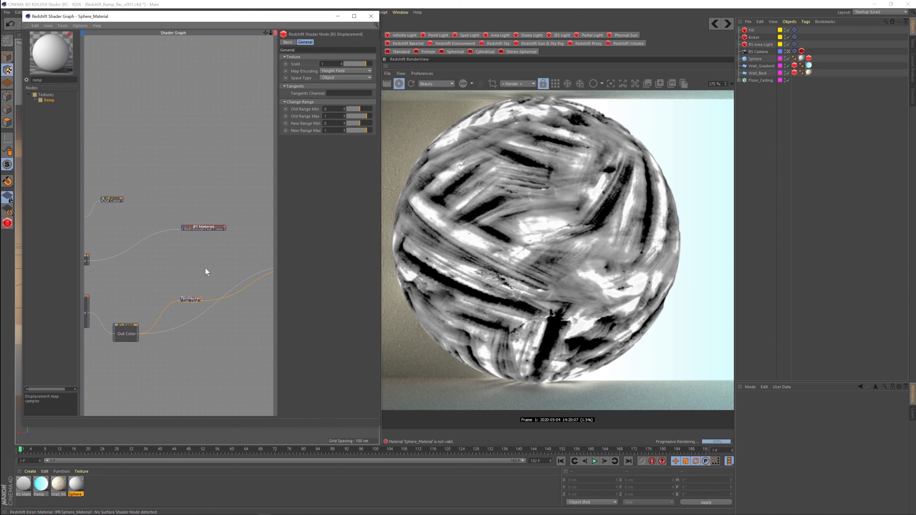
click(217, 227)
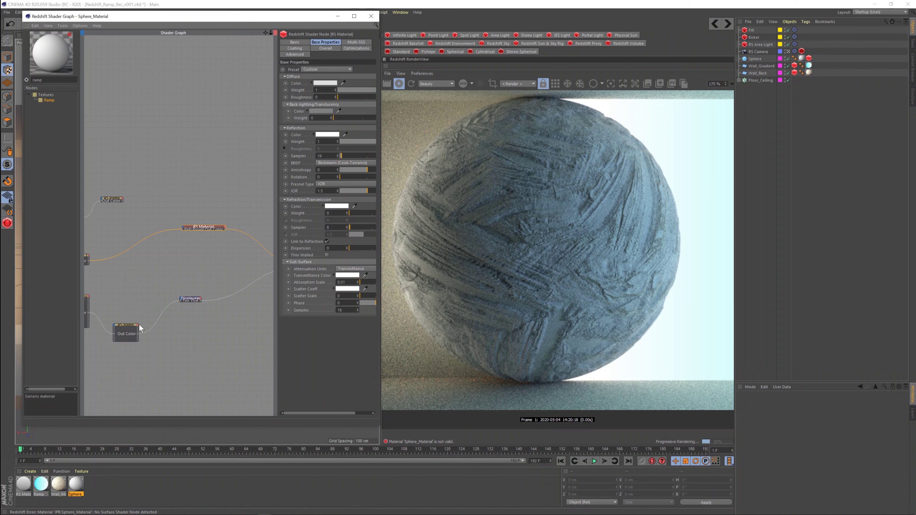
ctrl+shift+click(131, 325)
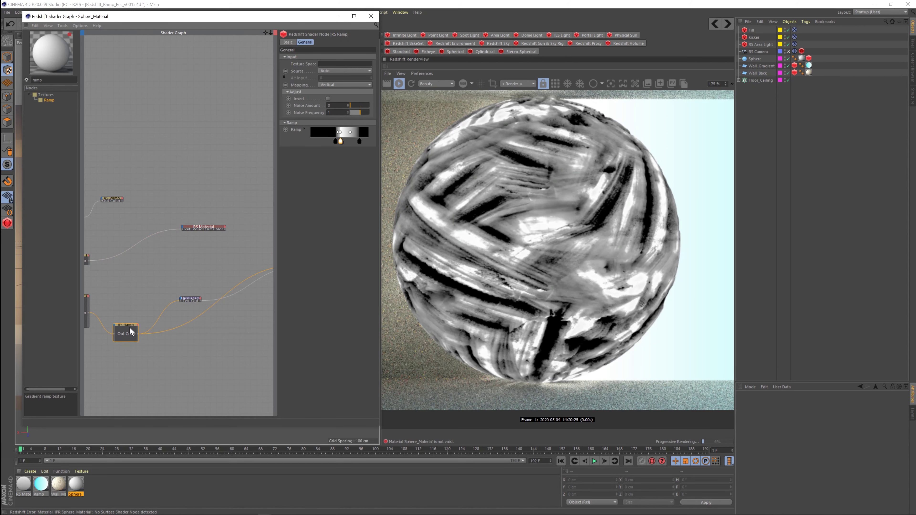
mouse_move(335, 141)
mouse_down()
mouse_move(324, 143)
mouse_move(339, 141)
mouse_up()
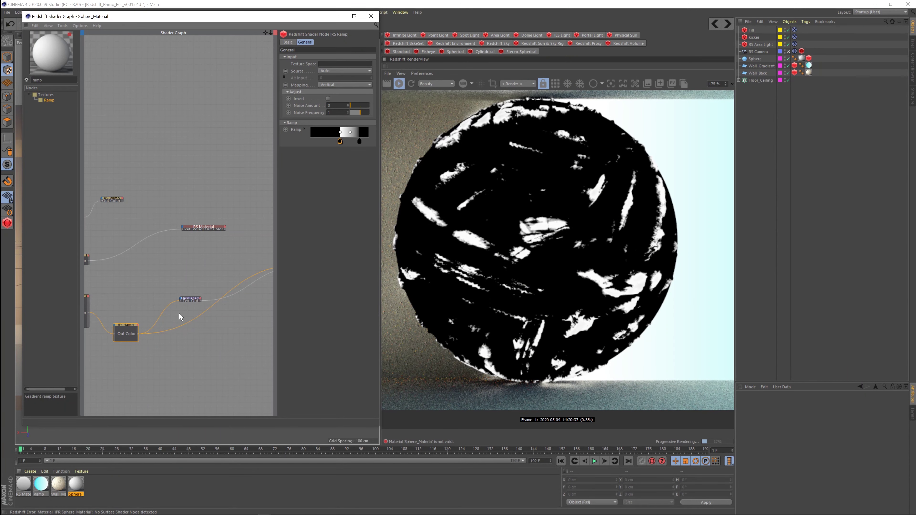
click(198, 228)
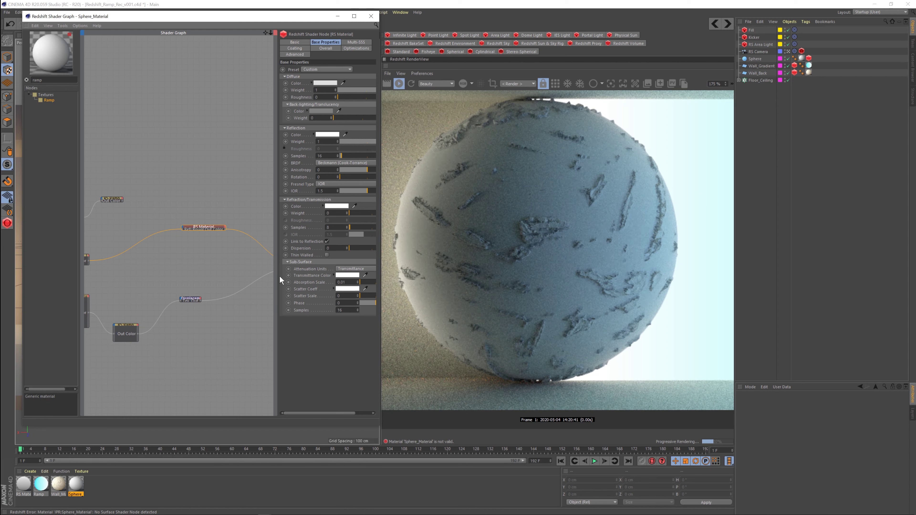
click(182, 297)
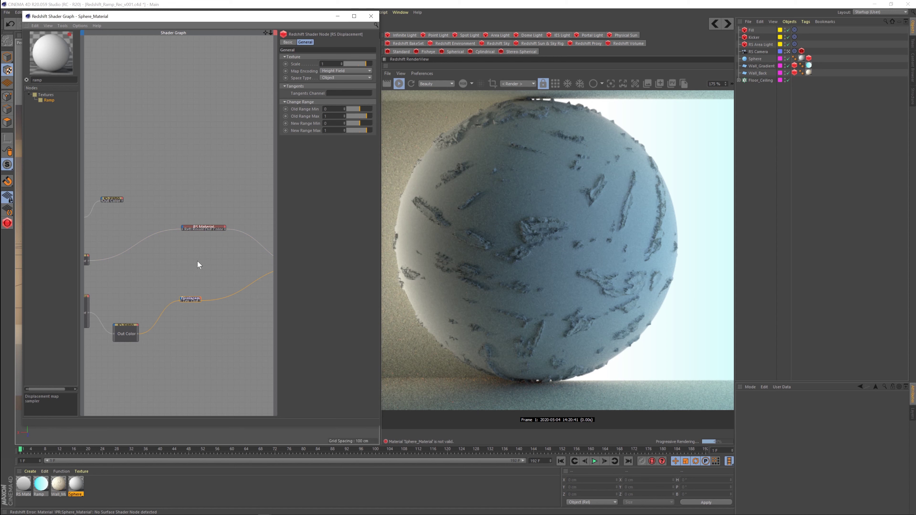
middle_drag(191, 269, 160, 277)
click(161, 331)
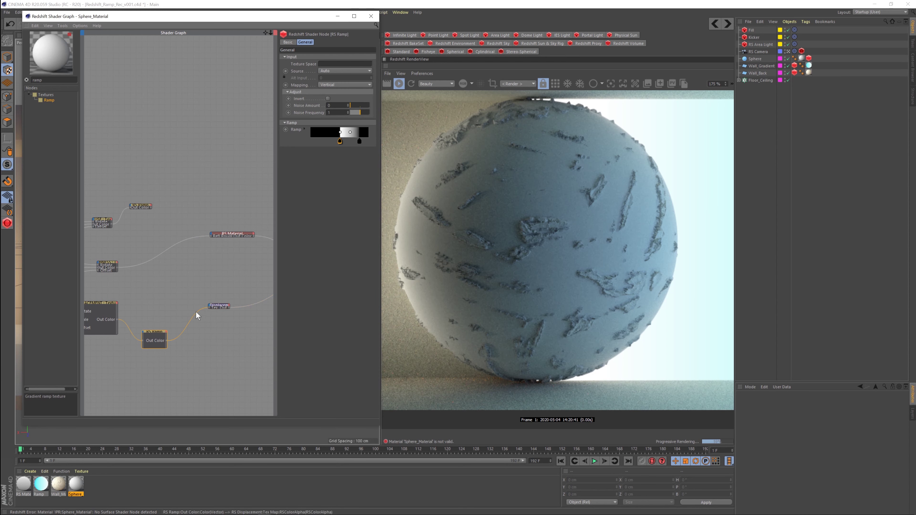
click(211, 306)
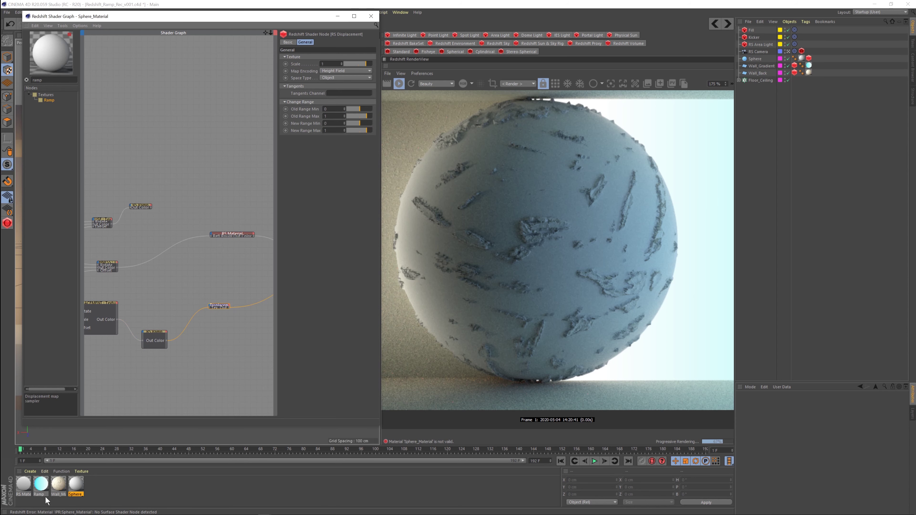
click(25, 488)
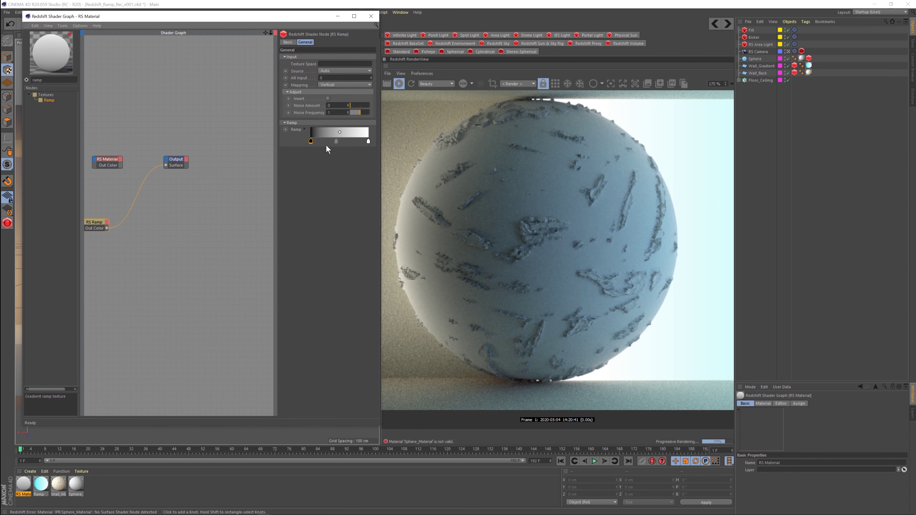
double_click(311, 140)
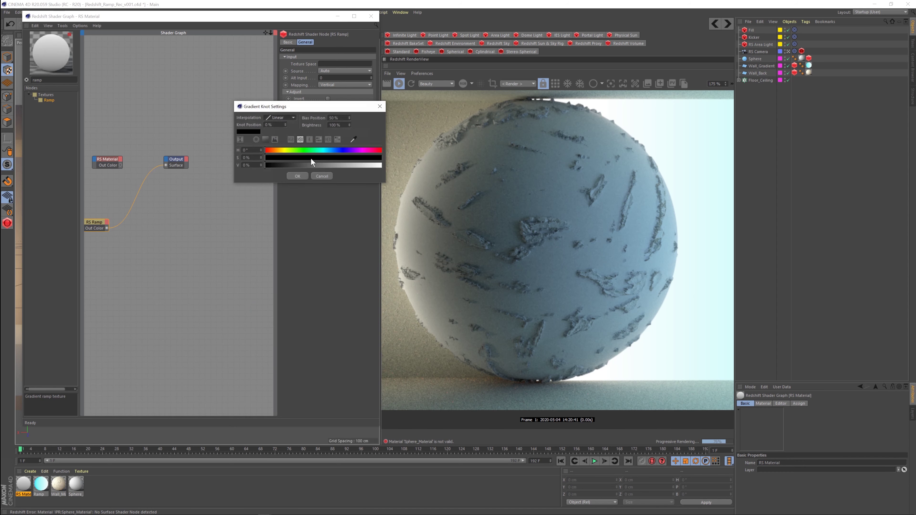
click(379, 106)
click(41, 485)
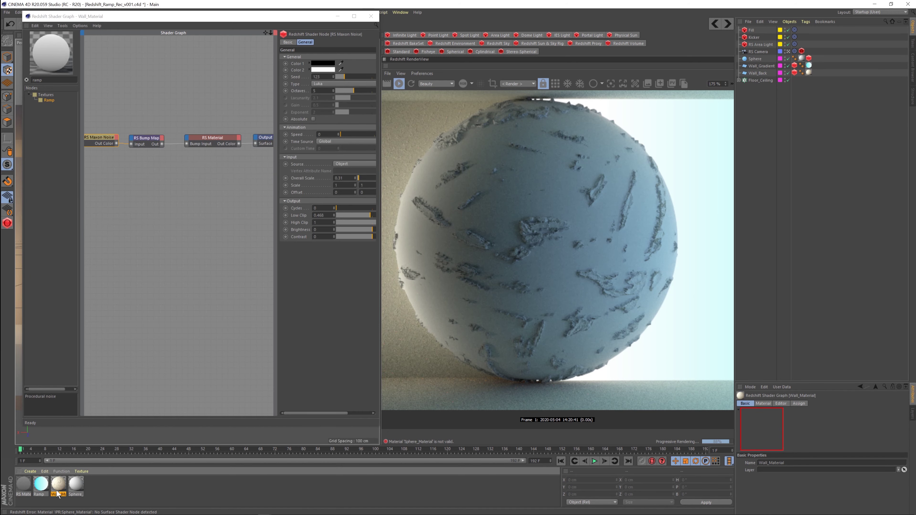
click(72, 490)
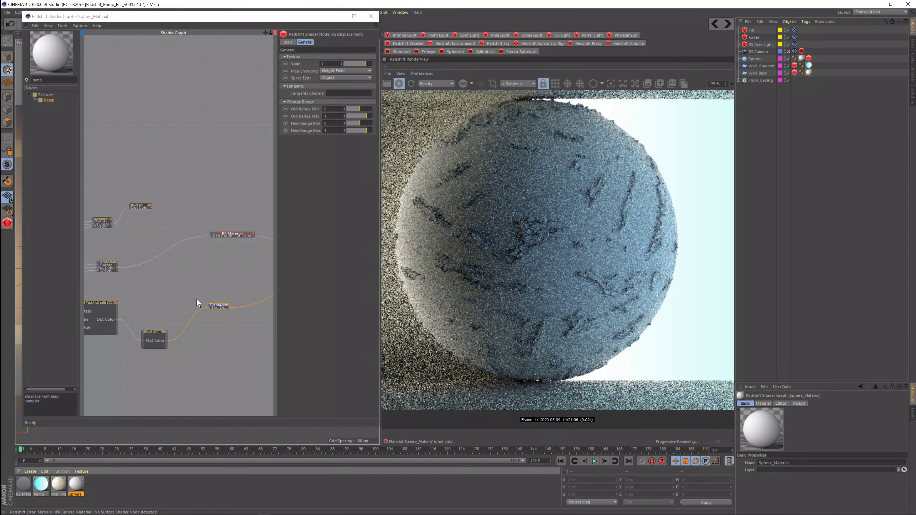
middle_drag(179, 270, 220, 275)
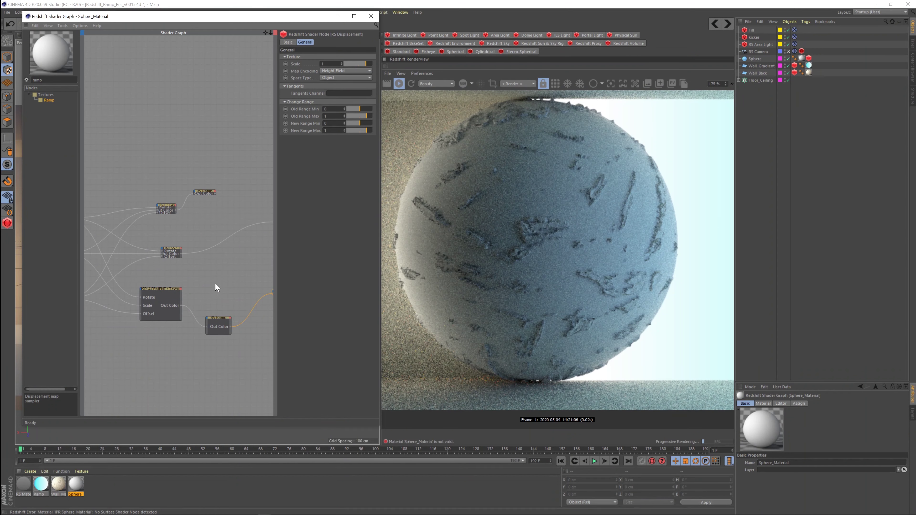
click(169, 205)
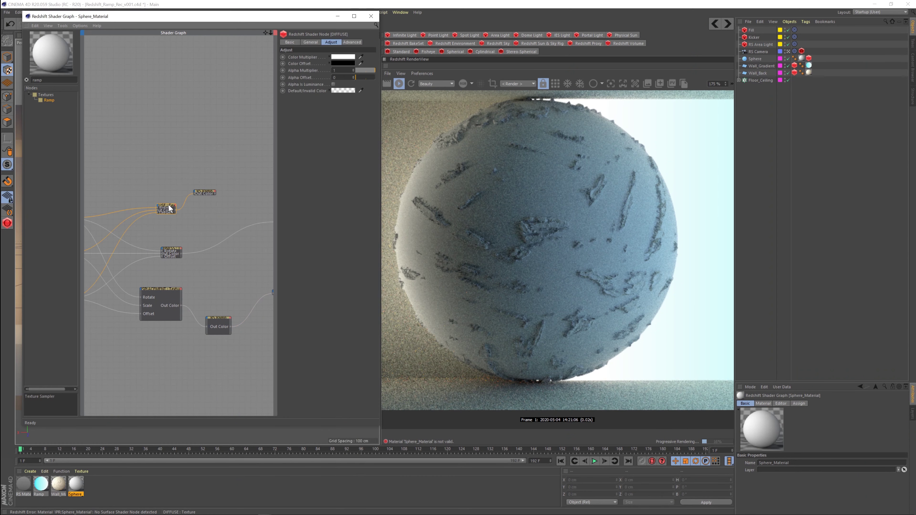
middle_drag(210, 250, 134, 248)
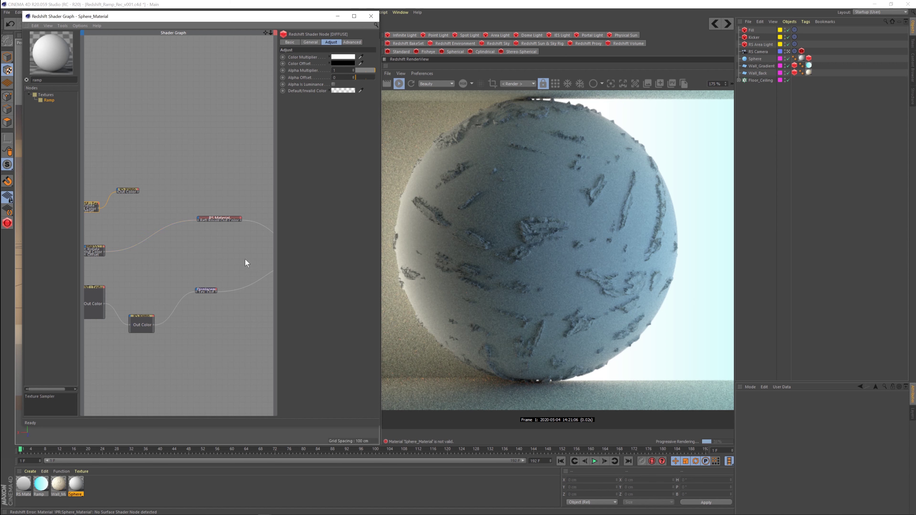
middle_drag(245, 259, 197, 259)
scroll(184, 262, down, 4)
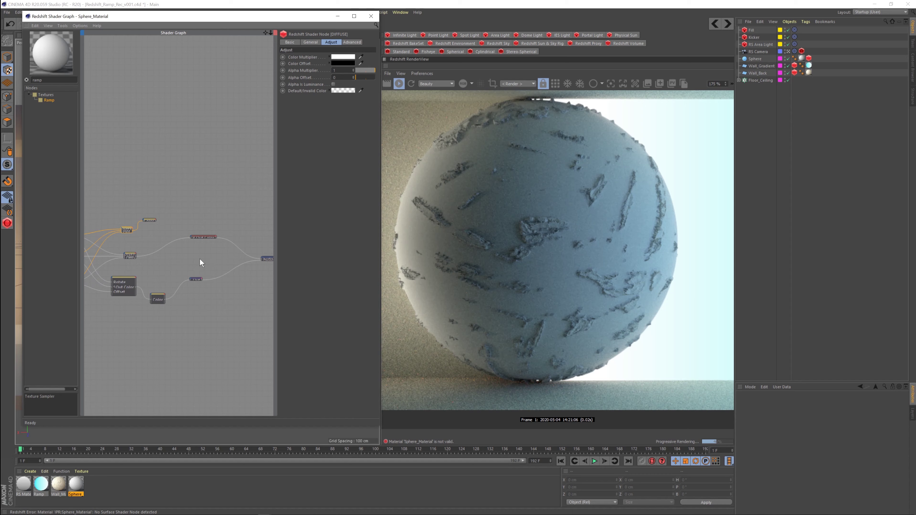